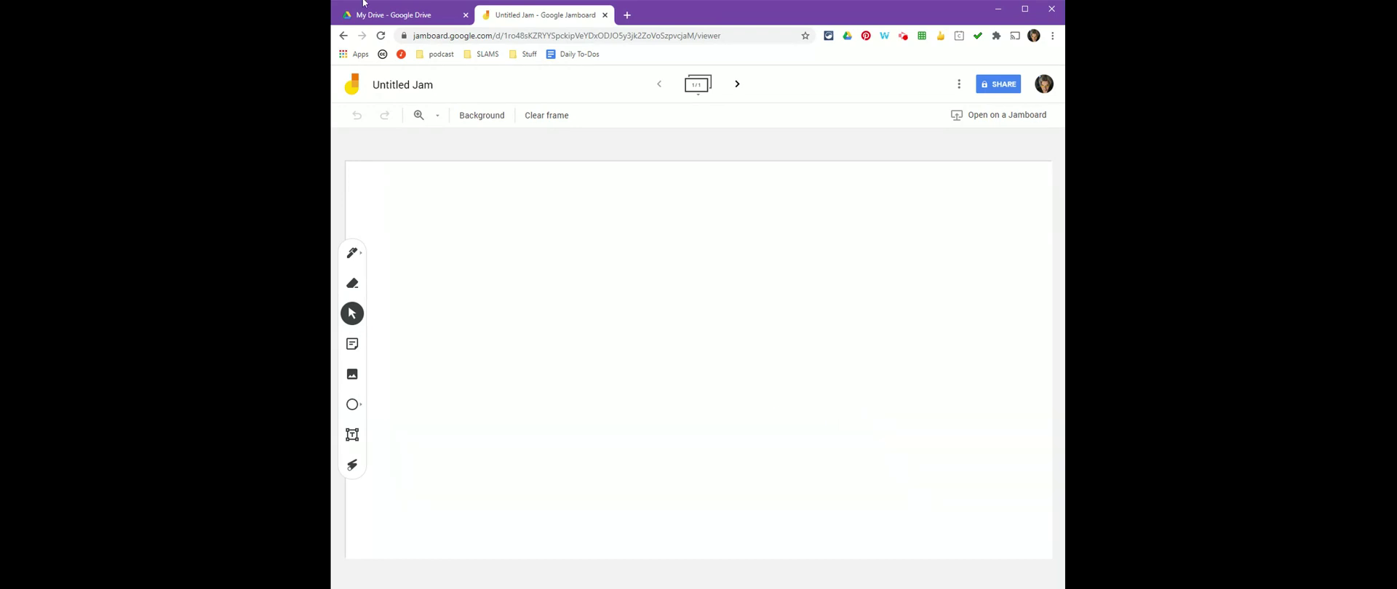
Rename the untitled jam as "Example Jam".
{"action": "left_click", "coordinate": [418, 88]}
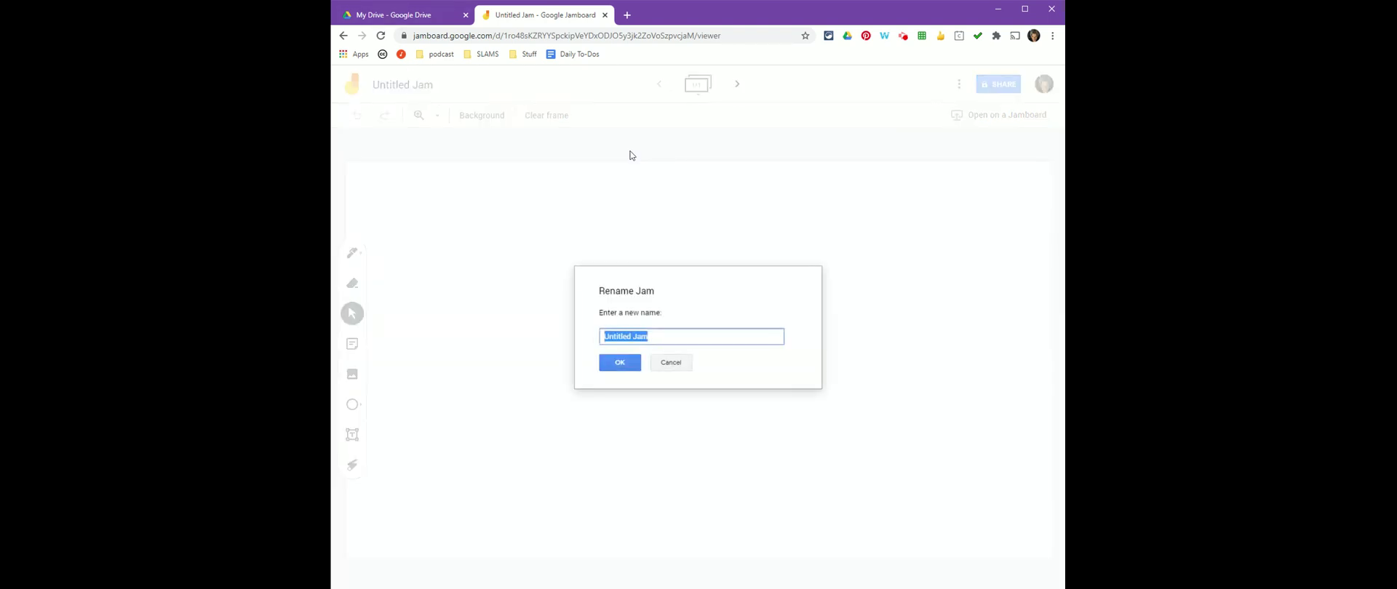
{"action": "type", "text": "Exmp"}
{"action": "key", "text": "BackSpace"}
{"action": "type", "text": "ample Jam"}
{"action": "key", "text": "Return"}
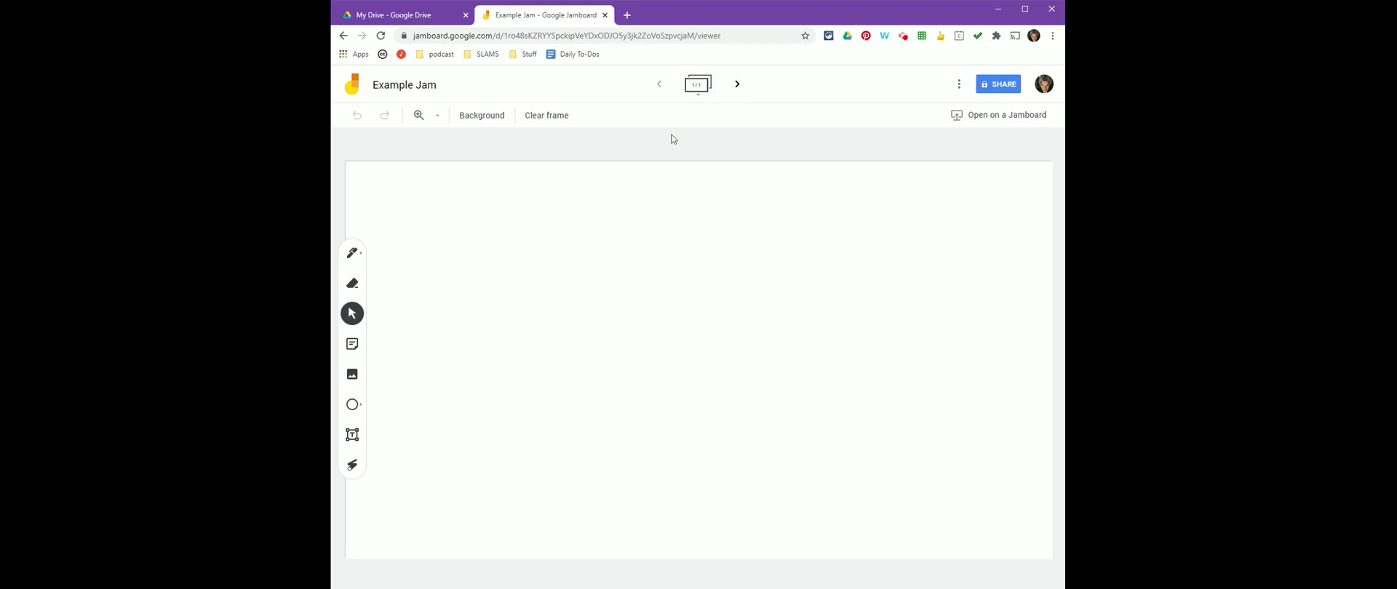
{"action": "left_click", "coordinate": [478, 122]}
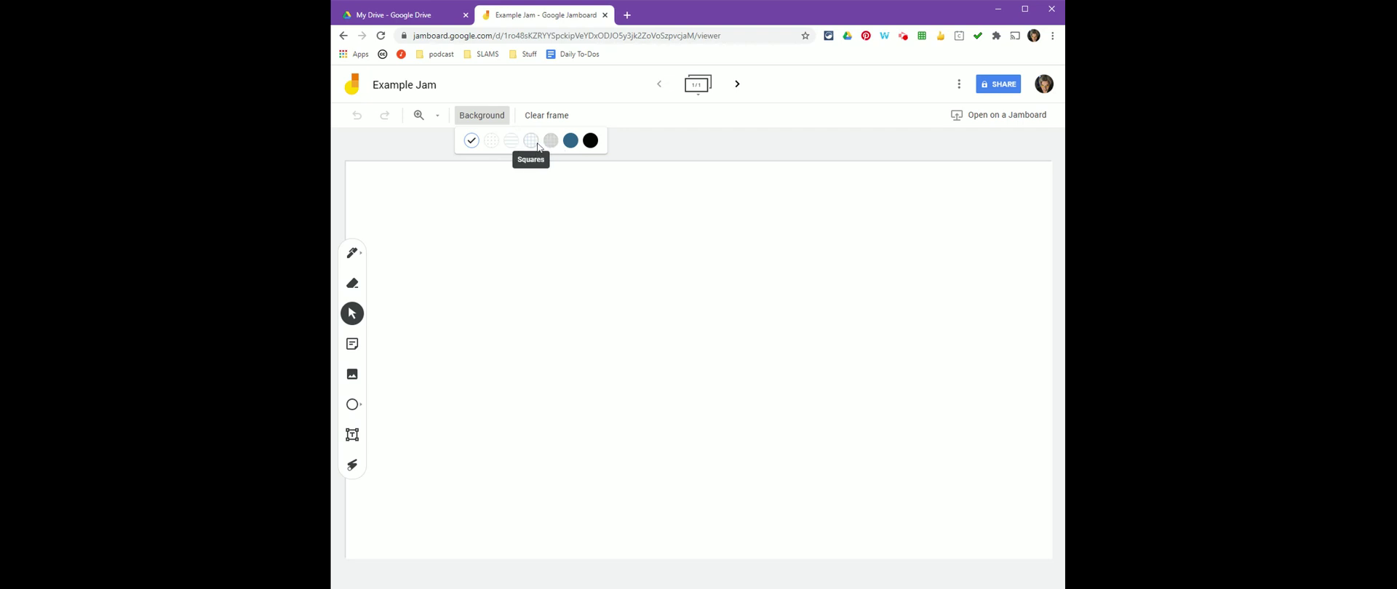
{"action": "left_click", "coordinate": [637, 140]}
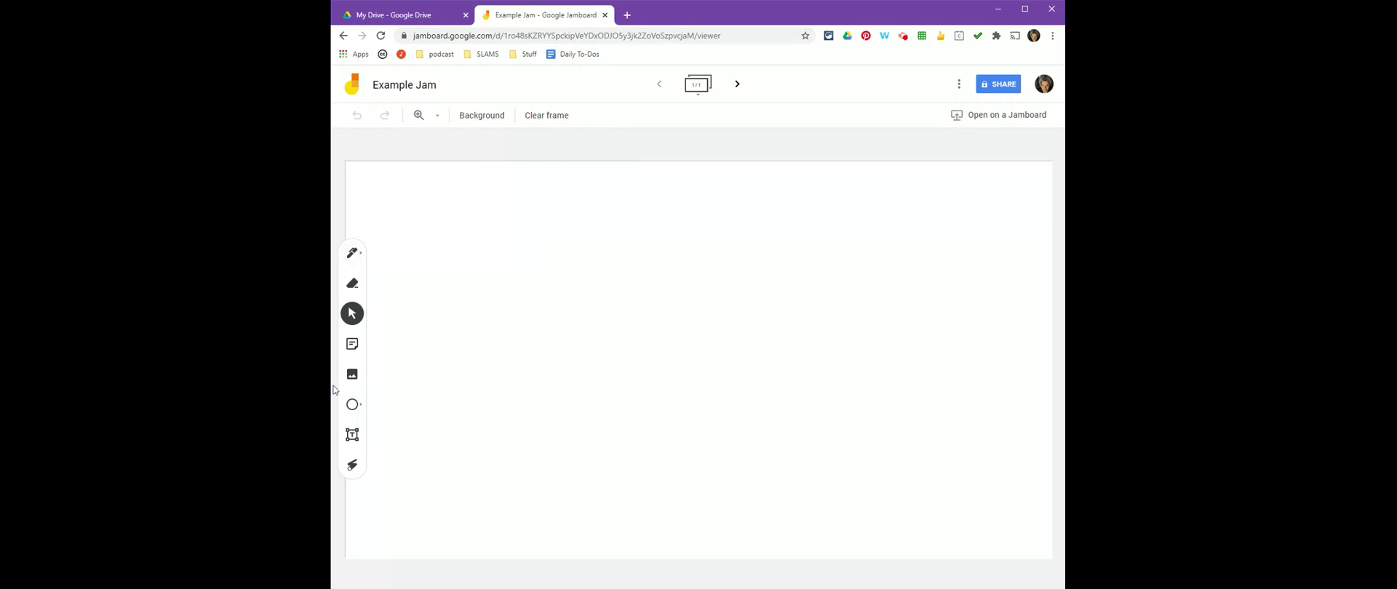
Handwrite "Hi!" with the Pen in the upper middle of the blank frame.
{"action": "left_click", "coordinate": [364, 259]}
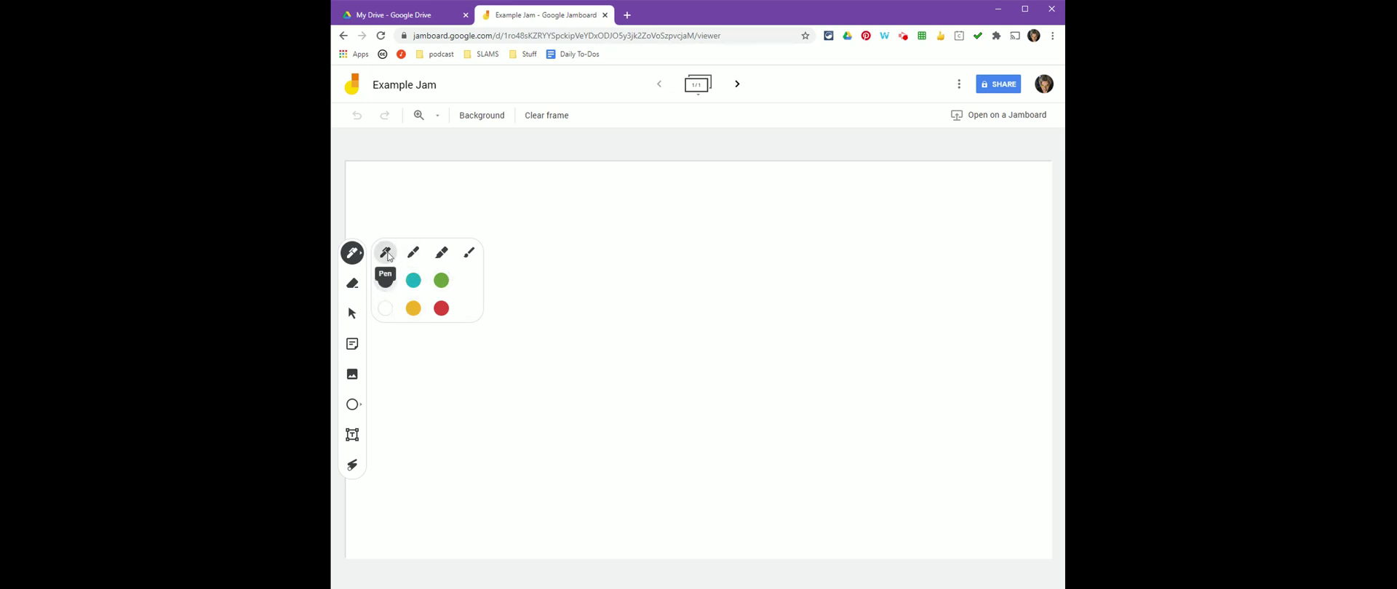
{"action": "mouse_move", "coordinate": [559, 200]}
{"action": "left_mouse_down"}
{"action": "mouse_move", "coordinate": [529, 267]}
{"action": "mouse_move", "coordinate": [568, 206]}
{"action": "mouse_move", "coordinate": [554, 267]}
{"action": "mouse_move", "coordinate": [561, 232]}
{"action": "mouse_move", "coordinate": [576, 273]}
{"action": "left_mouse_up"}
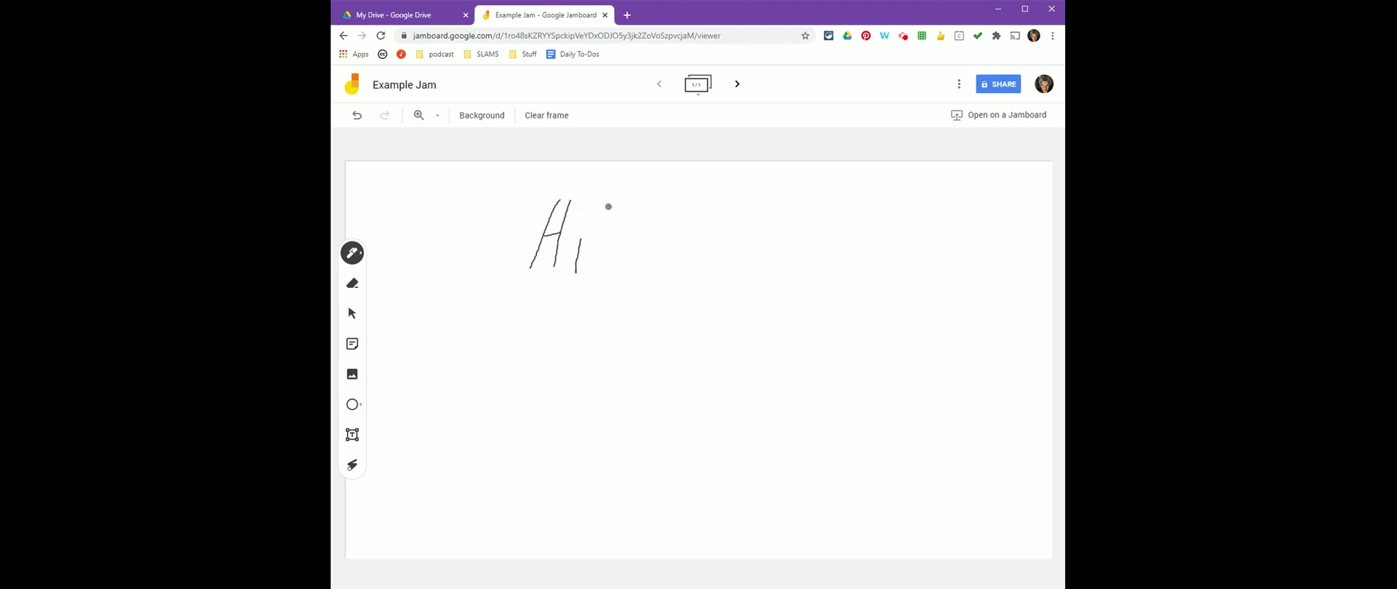
{"action": "mouse_move", "coordinate": [587, 206]}
{"action": "left_mouse_down"}
{"action": "mouse_move", "coordinate": [655, 300]}
{"action": "mouse_move", "coordinate": [640, 272]}
{"action": "mouse_move", "coordinate": [624, 275]}
{"action": "left_mouse_up"}
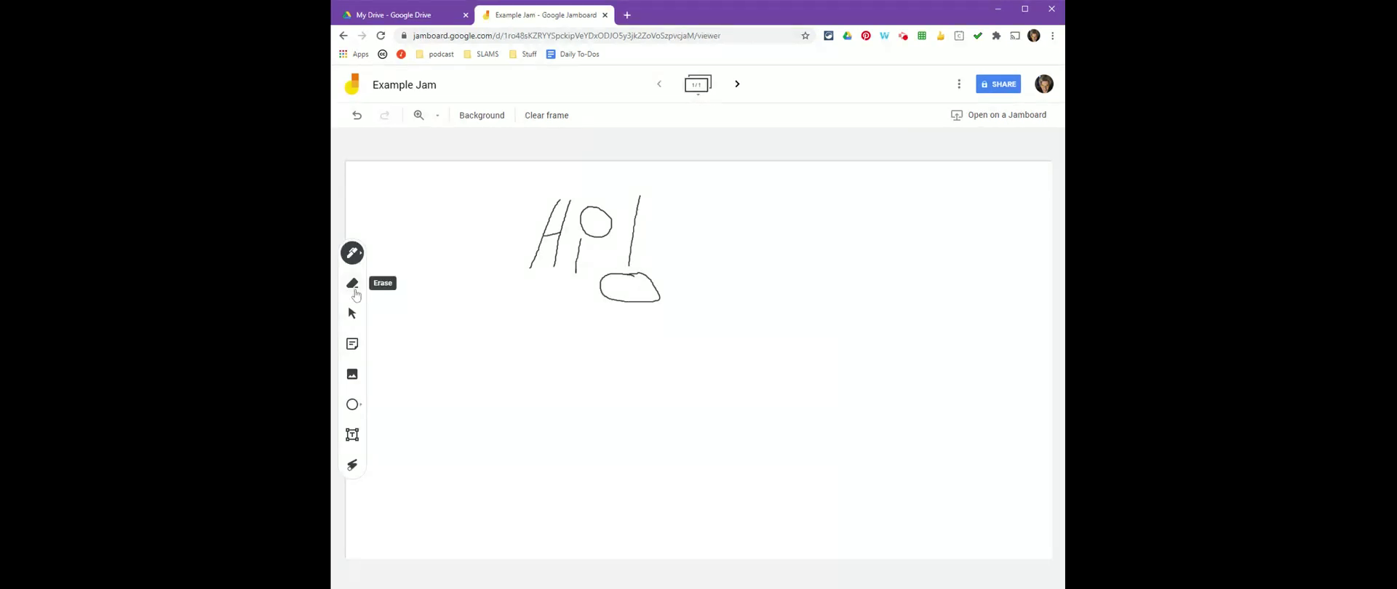
Erase the handwritten exclamation mark, both its line and its oval dot, and return to the Select tool.
{"action": "left_click", "coordinate": [354, 288]}
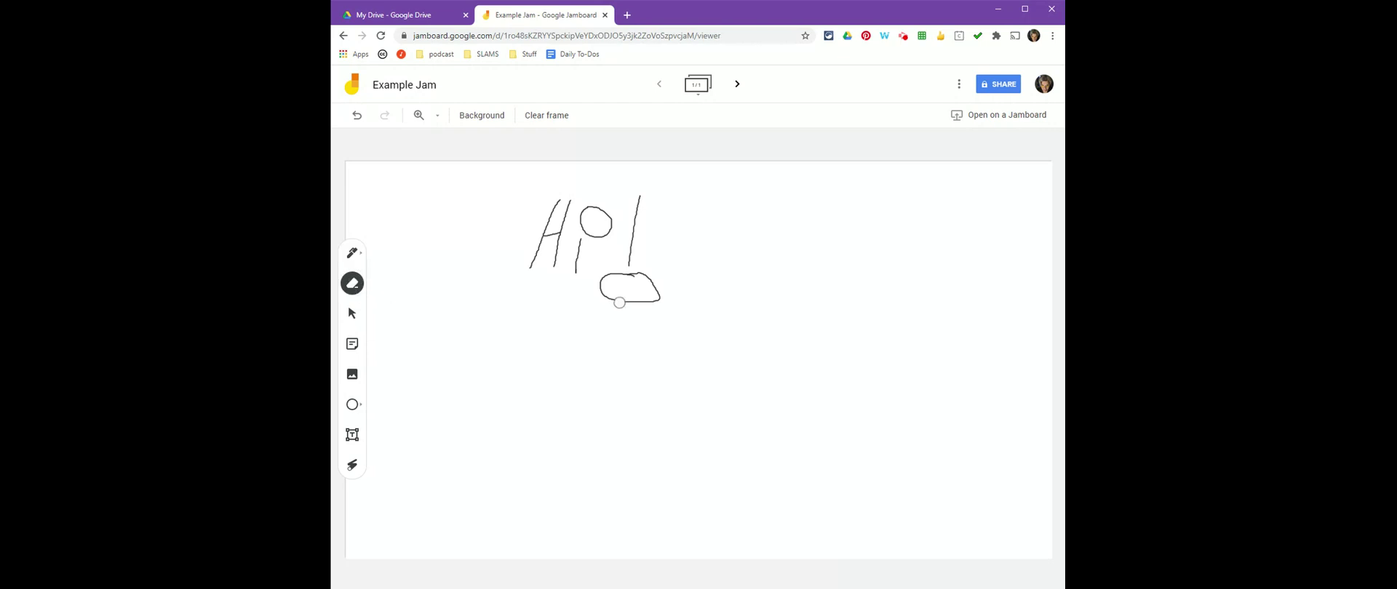
{"action": "mouse_move", "coordinate": [599, 296]}
{"action": "left_mouse_down"}
{"action": "mouse_move", "coordinate": [655, 300]}
{"action": "mouse_move", "coordinate": [654, 275]}
{"action": "mouse_move", "coordinate": [601, 284]}
{"action": "mouse_move", "coordinate": [637, 196]}
{"action": "left_mouse_up"}
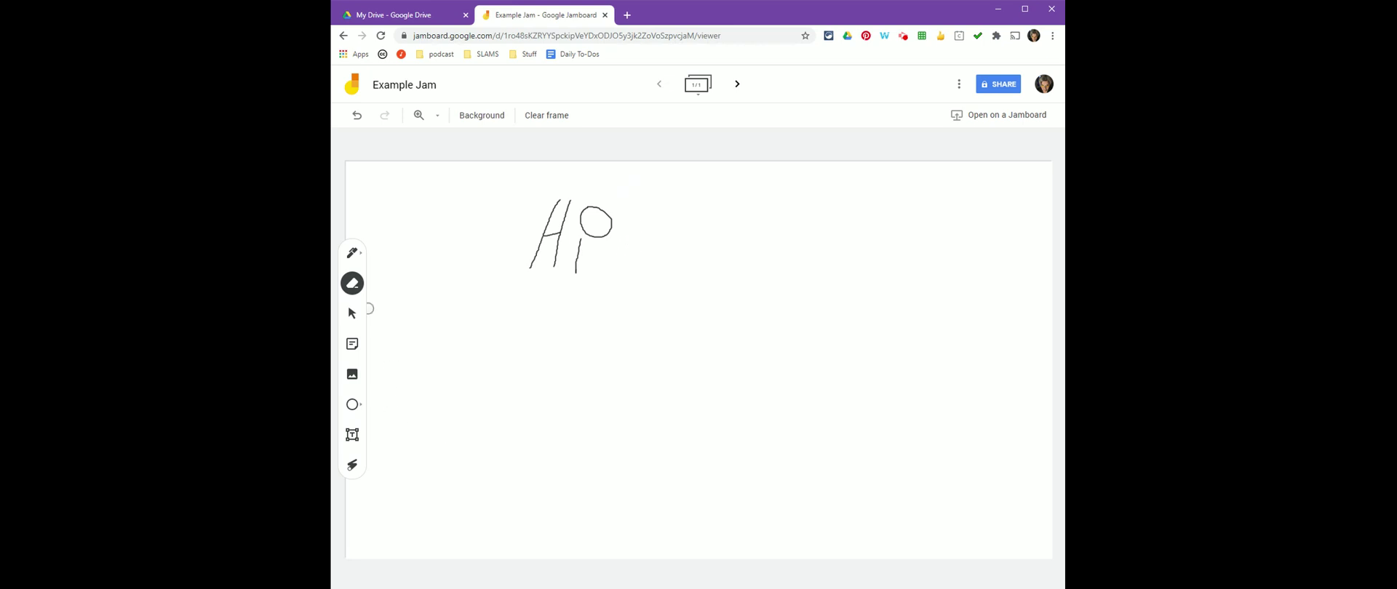
{"action": "left_click", "coordinate": [351, 320]}
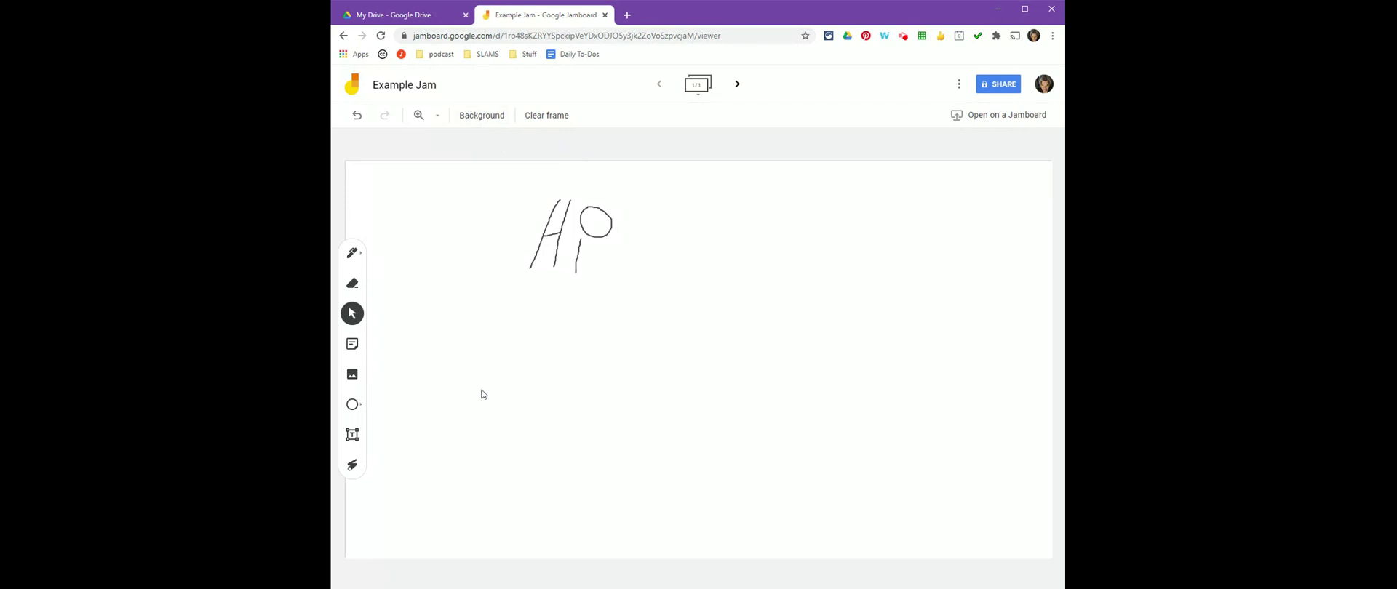
Add one orange sticky note reading "This is a sticky!" to the frame.
{"action": "left_click", "coordinate": [353, 345]}
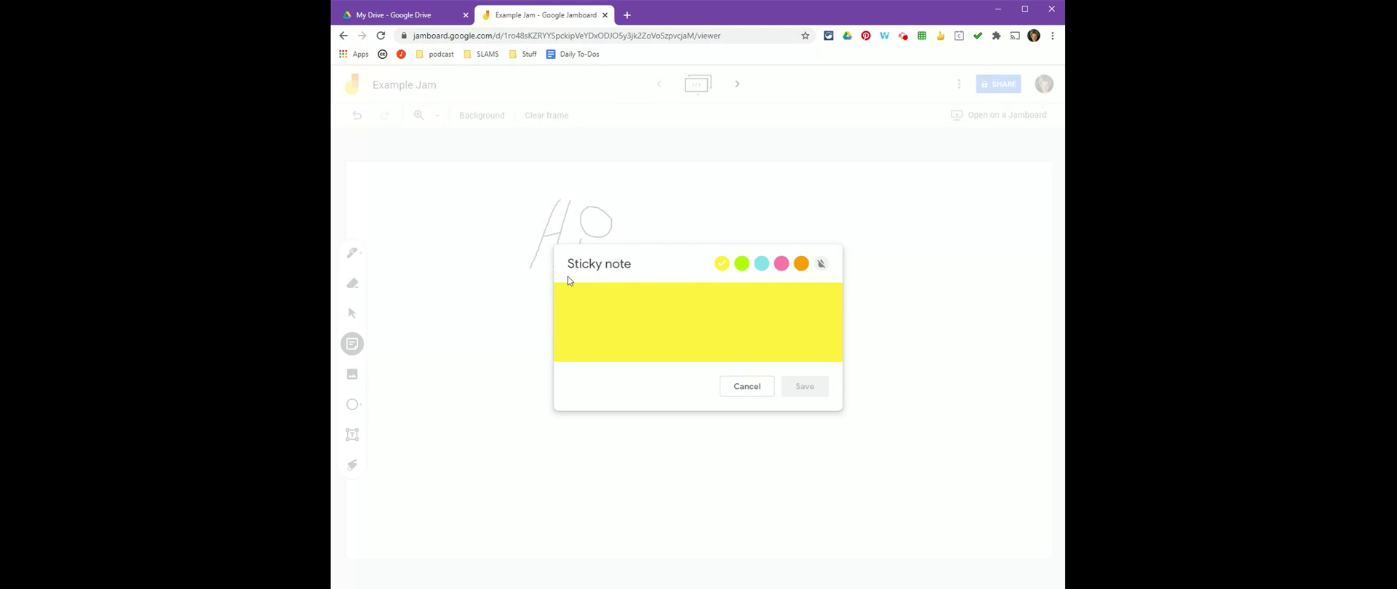
{"action": "type", "text": "This is a sticky!@"}
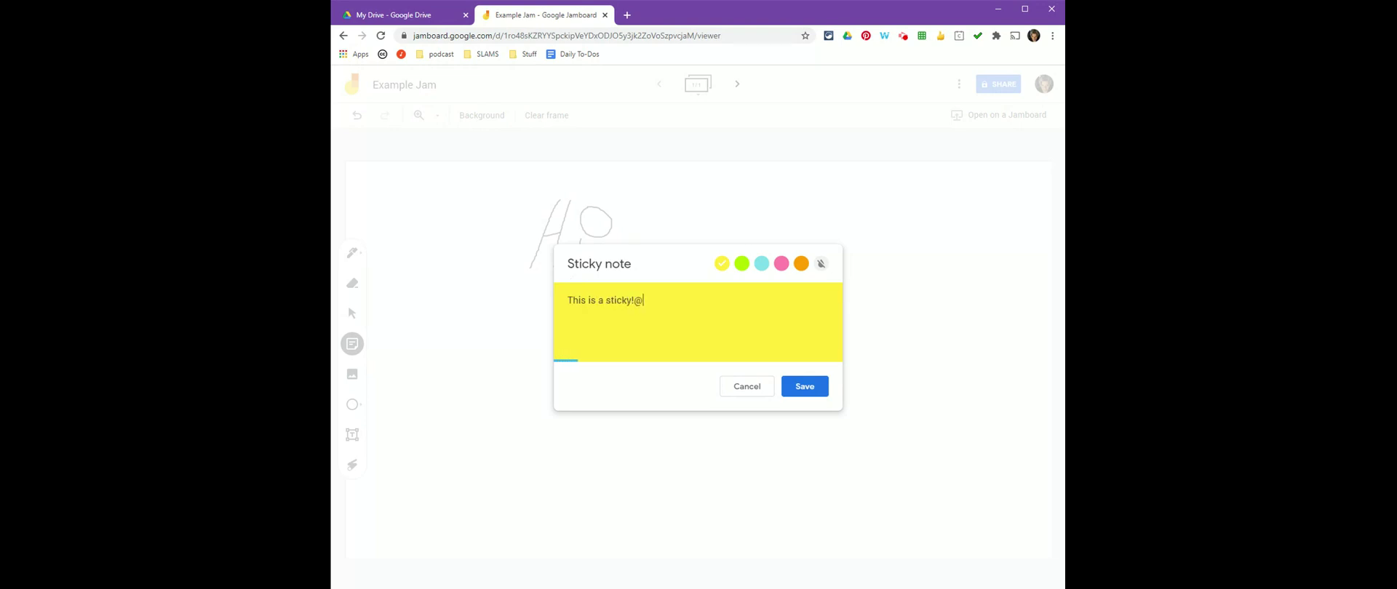
{"action": "key", "text": "BackSpace"}
{"action": "left_click", "coordinate": [801, 263]}
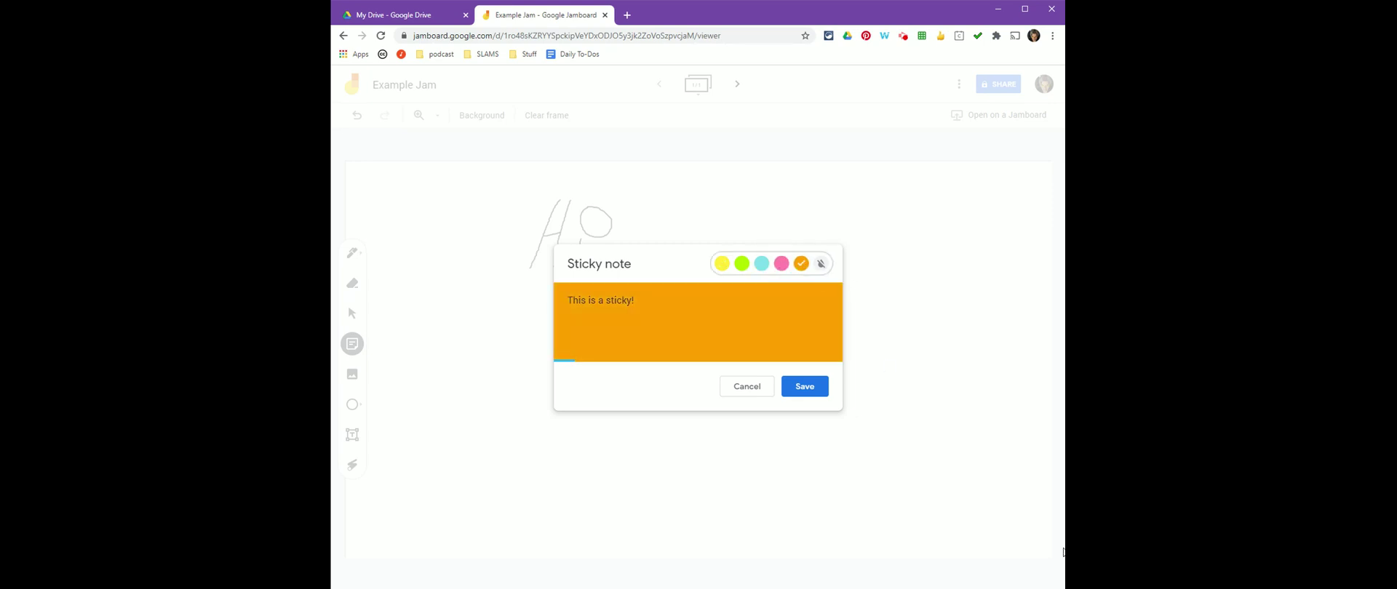
{"action": "left_click", "coordinate": [817, 390]}
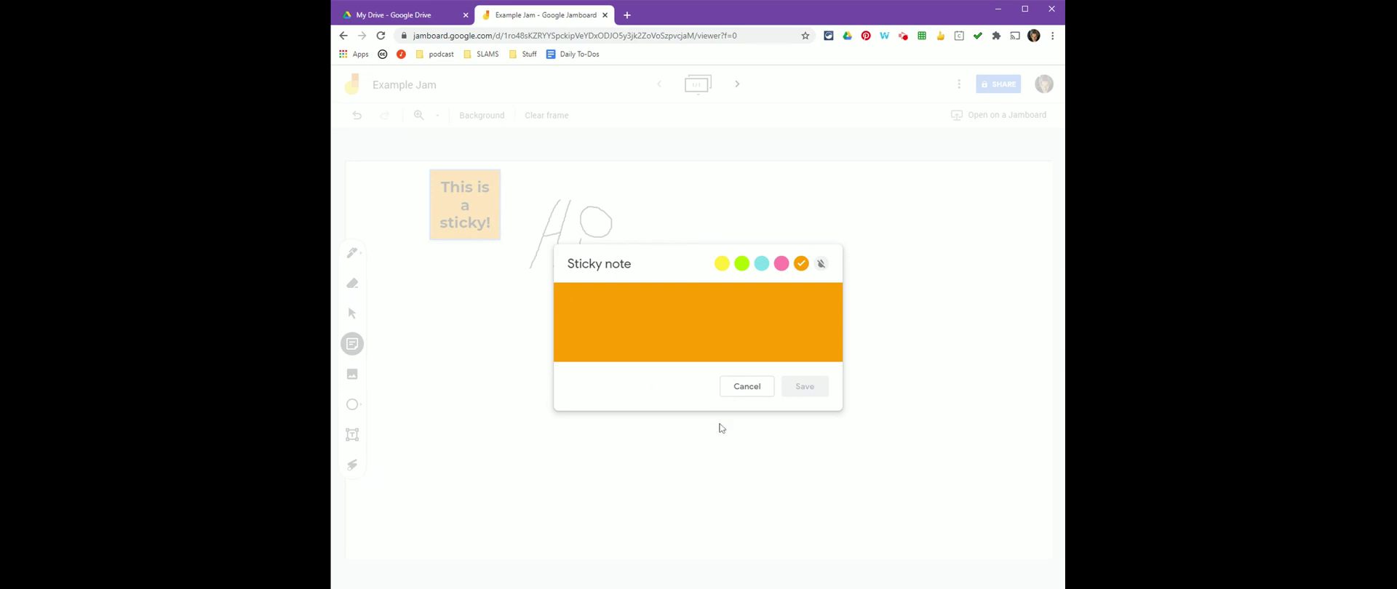
{"action": "left_click", "coordinate": [729, 389]}
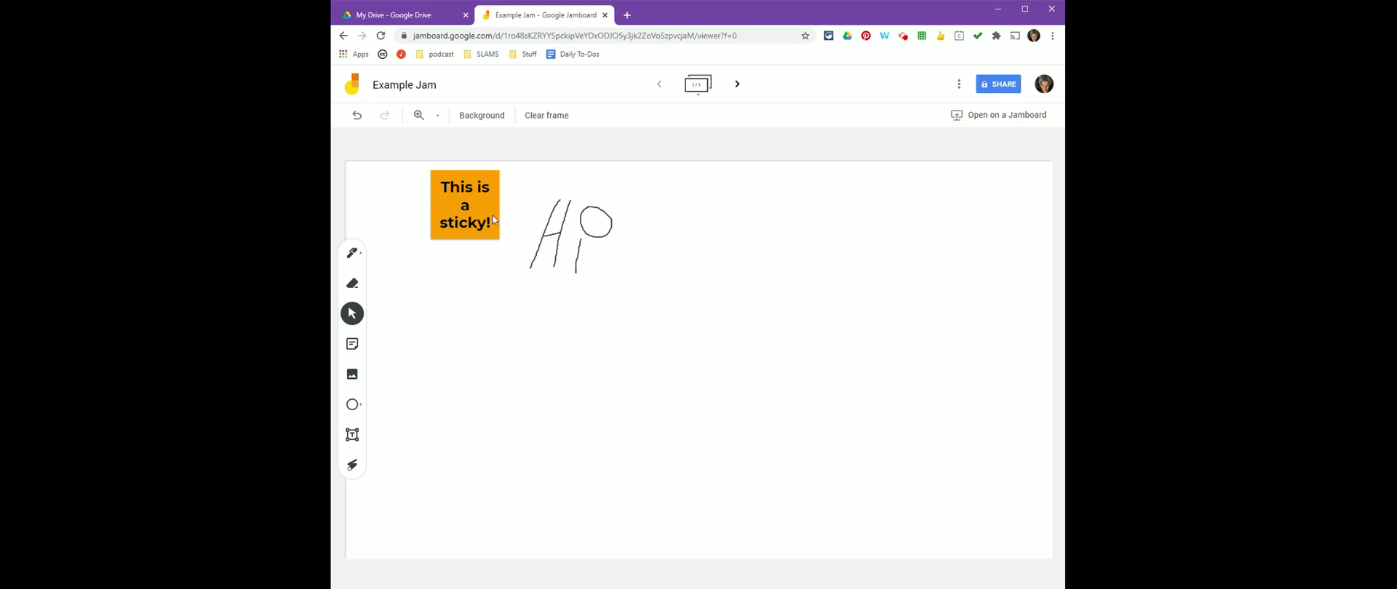
Move the sticky note to the right of the handwritten "Hi", tilt it slightly clockwise and enlarge it.
{"action": "left_click_drag", "start_coordinate": [465, 205], "coordinate": [844, 217]}
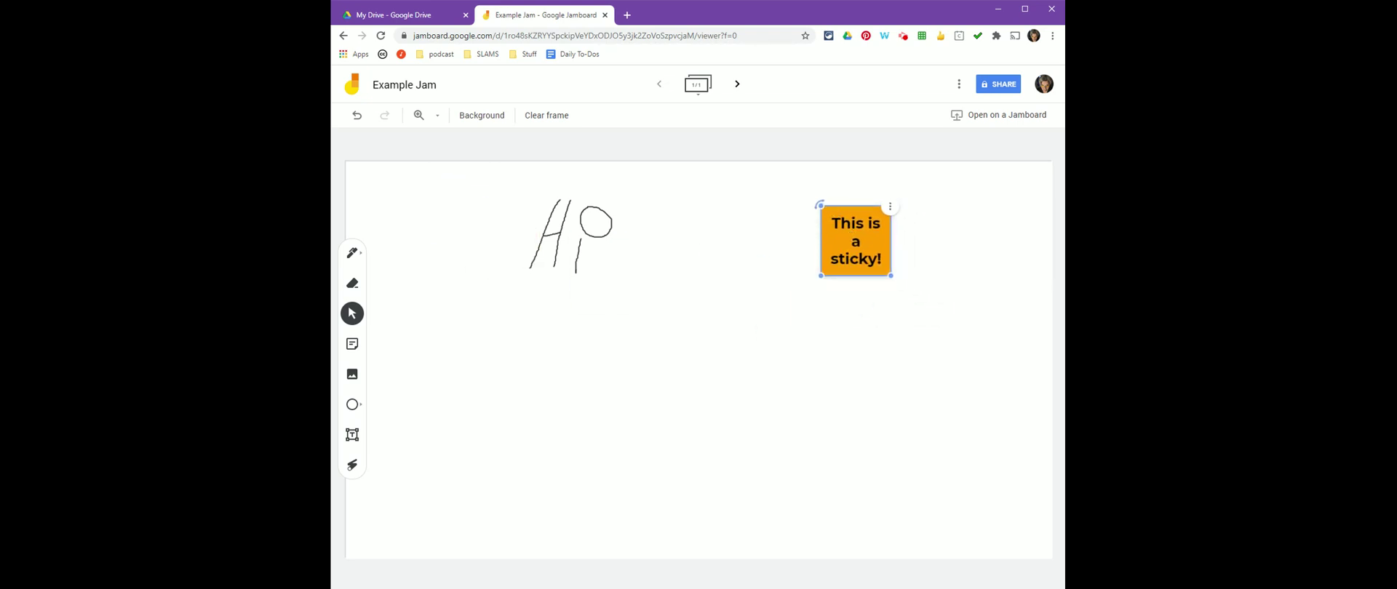
{"action": "mouse_move", "coordinate": [819, 205]}
{"action": "left_mouse_down"}
{"action": "mouse_move", "coordinate": [854, 190]}
{"action": "mouse_move", "coordinate": [835, 195]}
{"action": "left_mouse_up"}
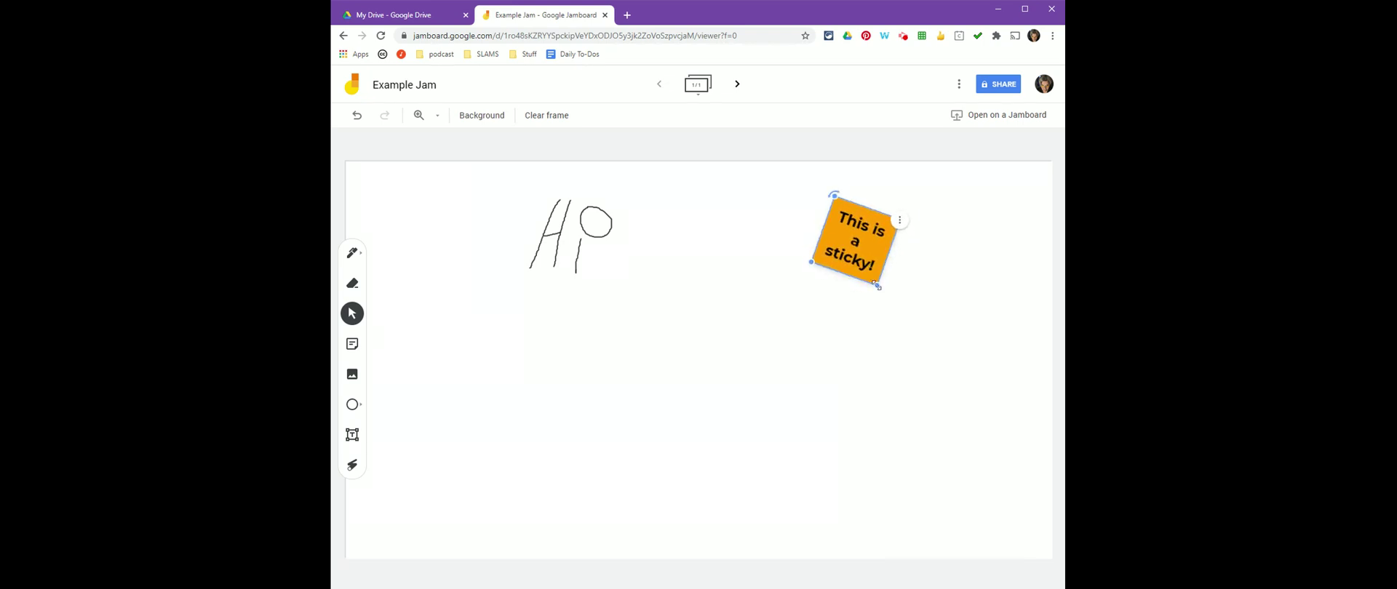
{"action": "left_click_drag", "start_coordinate": [877, 283], "coordinate": [892, 317]}
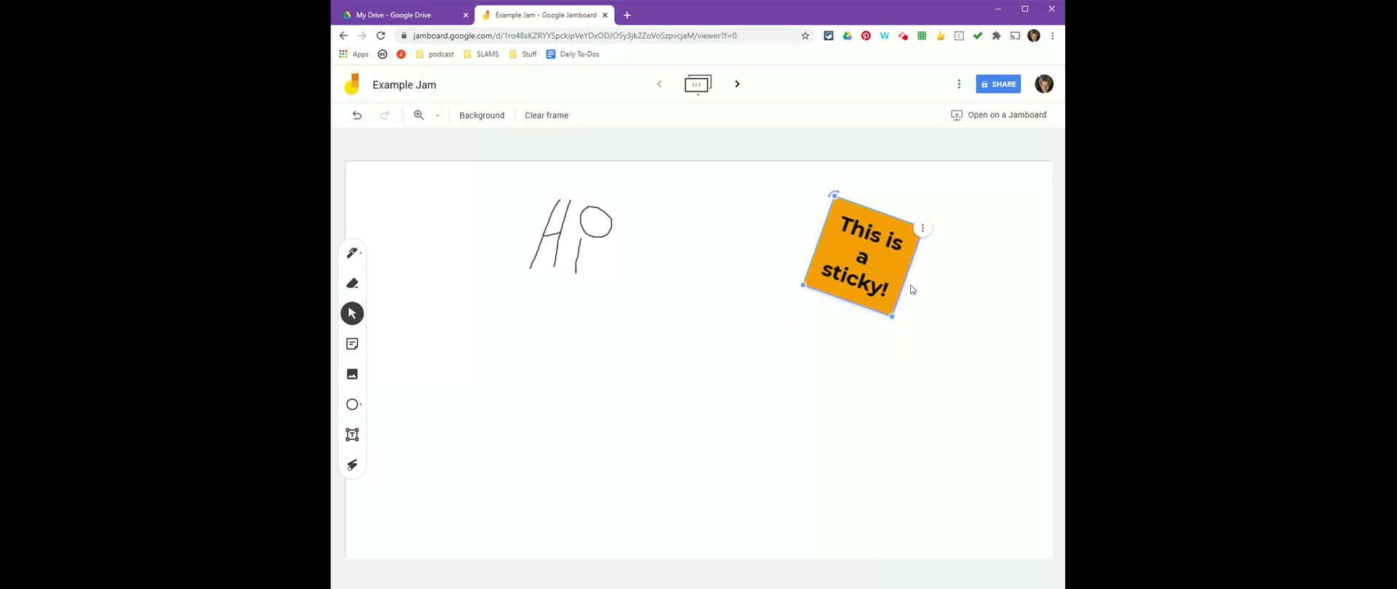
{"action": "left_click", "coordinate": [922, 230]}
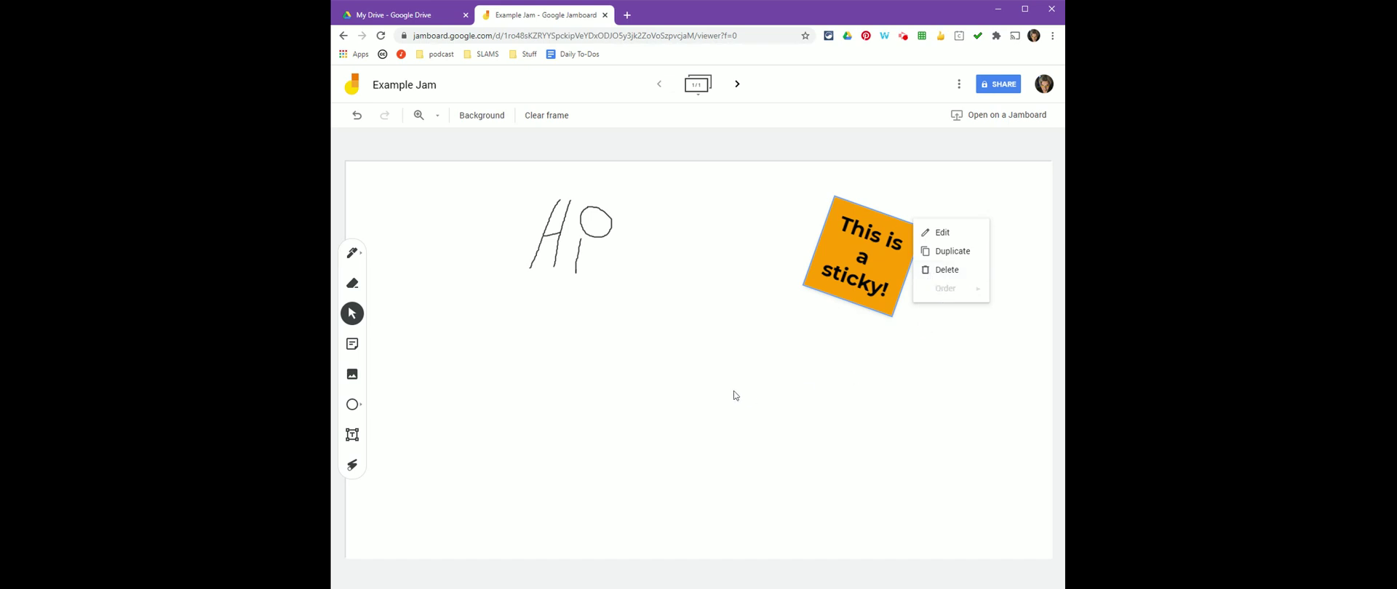
{"action": "left_click", "coordinate": [709, 327]}
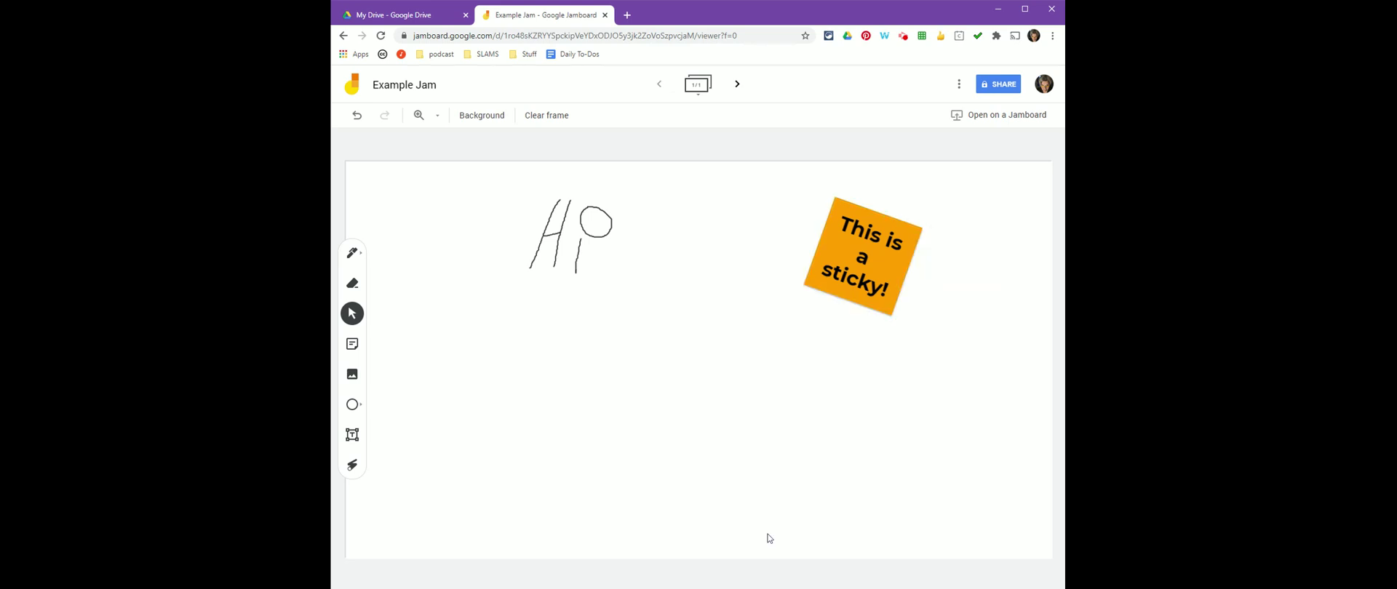
Search Google Images for "cat" and insert the picture of the tabby cat resting its head on the floor.
{"action": "left_click", "coordinate": [351, 375]}
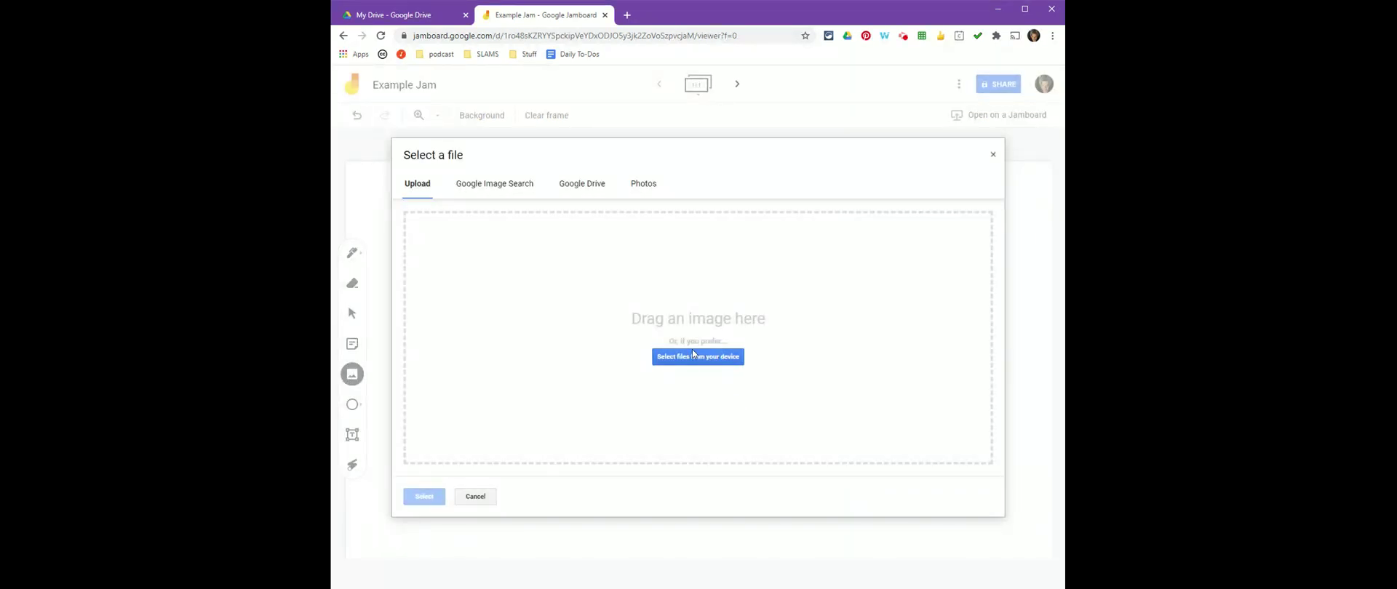
{"action": "left_click", "coordinate": [481, 192]}
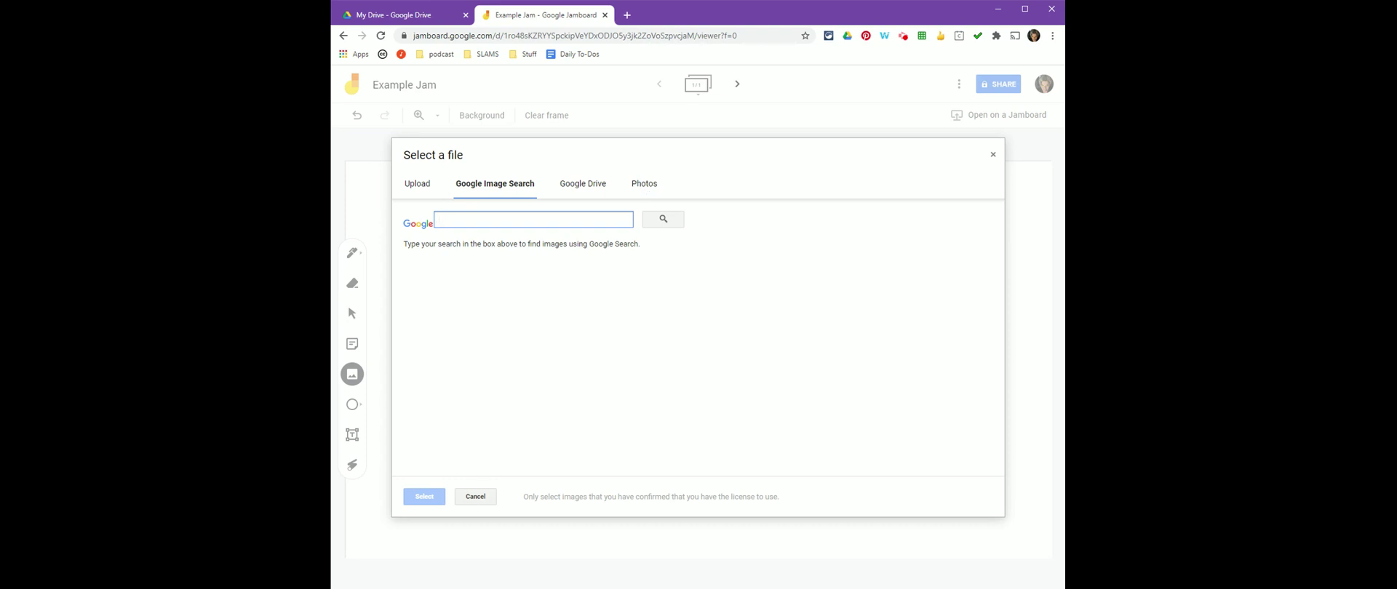
{"action": "key", "text": "Return"}
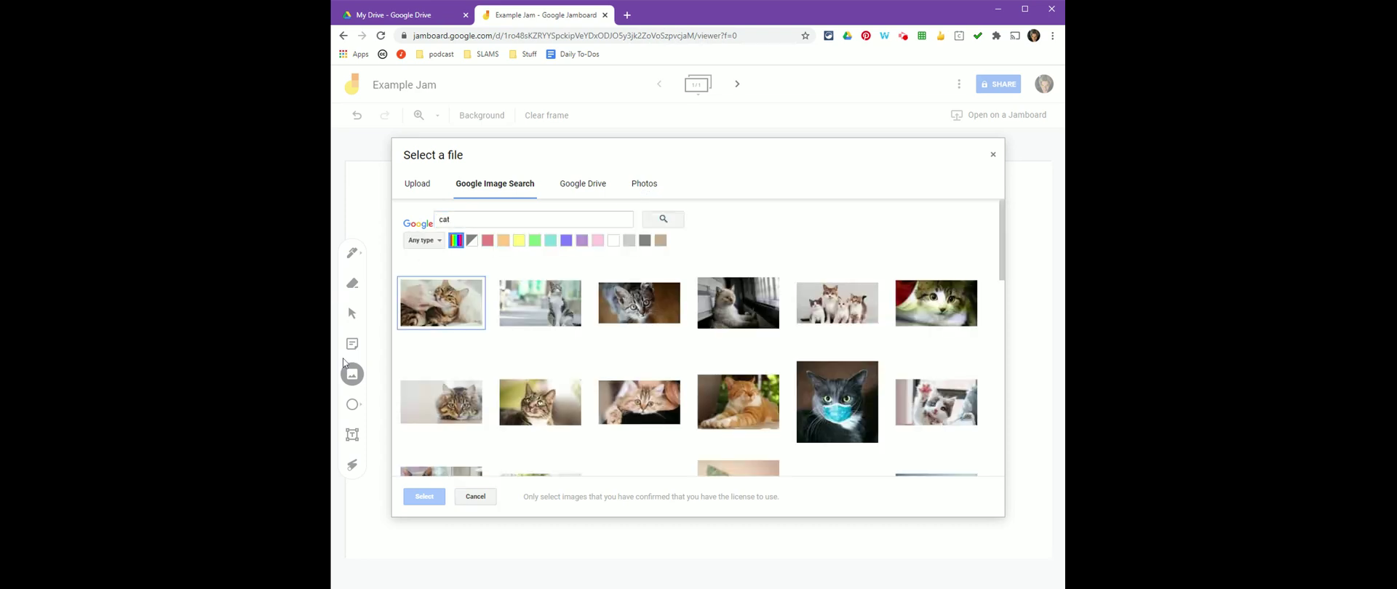
{"action": "left_click", "coordinate": [470, 404]}
{"action": "left_click", "coordinate": [423, 497]}
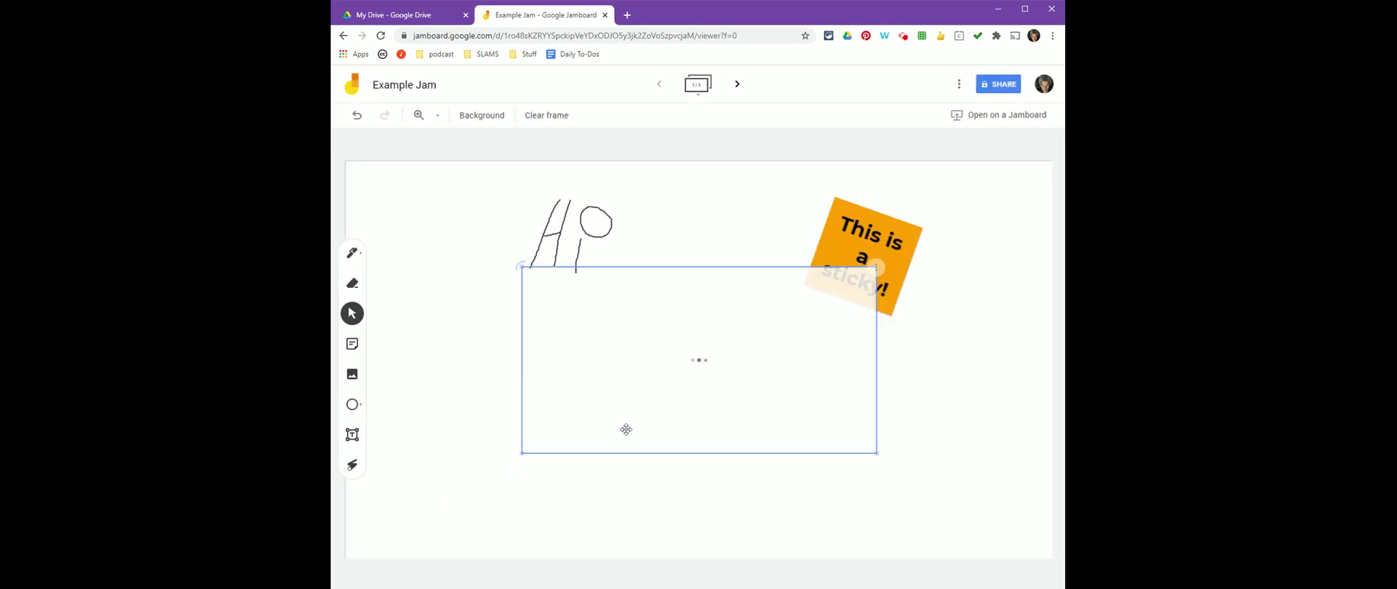
Move the cat picture below the handwritten "Hi" and shrink it to a little under half its width.
{"action": "left_click_drag", "start_coordinate": [716, 364], "coordinate": [612, 404]}
{"action": "mouse_move", "coordinate": [415, 308]}
{"action": "left_mouse_down"}
{"action": "mouse_move", "coordinate": [430, 277]}
{"action": "mouse_move", "coordinate": [415, 308]}
{"action": "left_mouse_up"}
{"action": "left_click", "coordinate": [777, 492]}
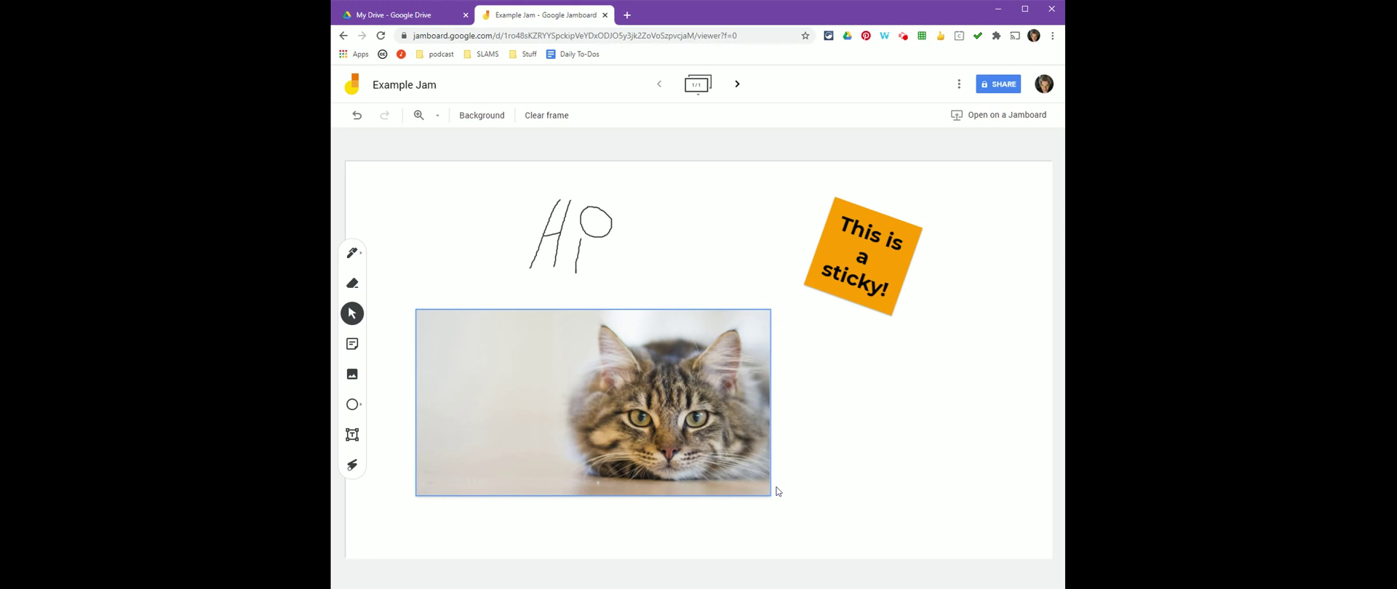
{"action": "left_click", "coordinate": [771, 494]}
{"action": "left_click_drag", "start_coordinate": [771, 495], "coordinate": [582, 364]}
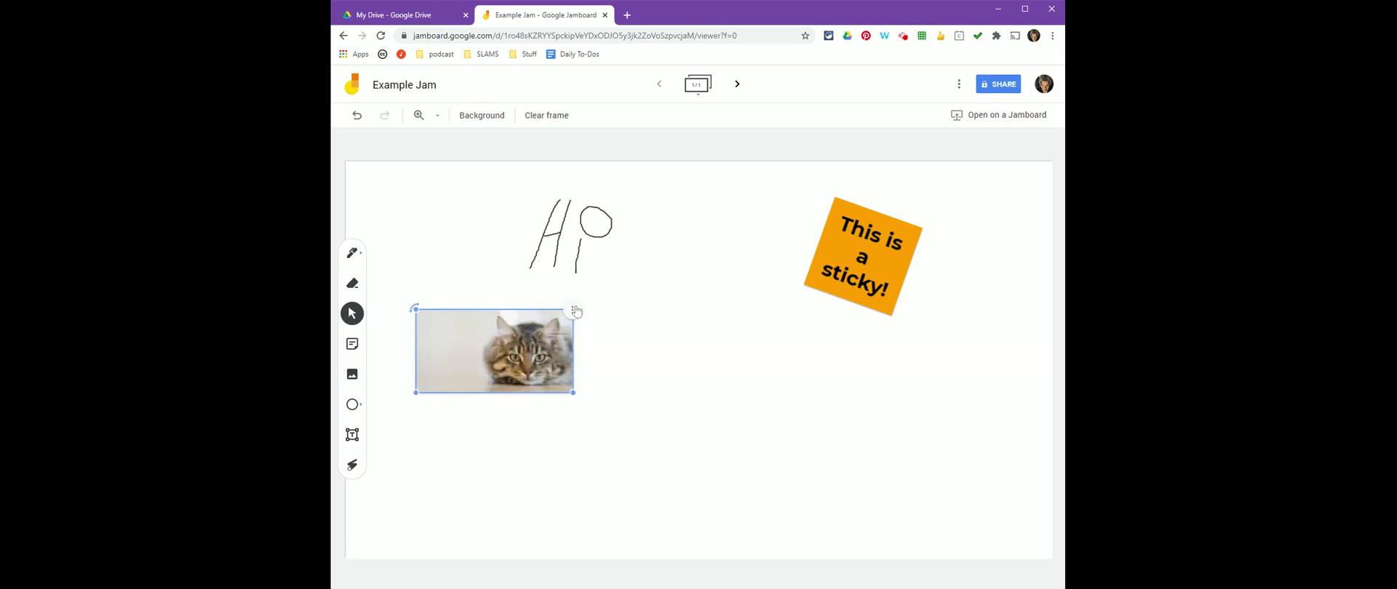
{"action": "left_click", "coordinate": [575, 311]}
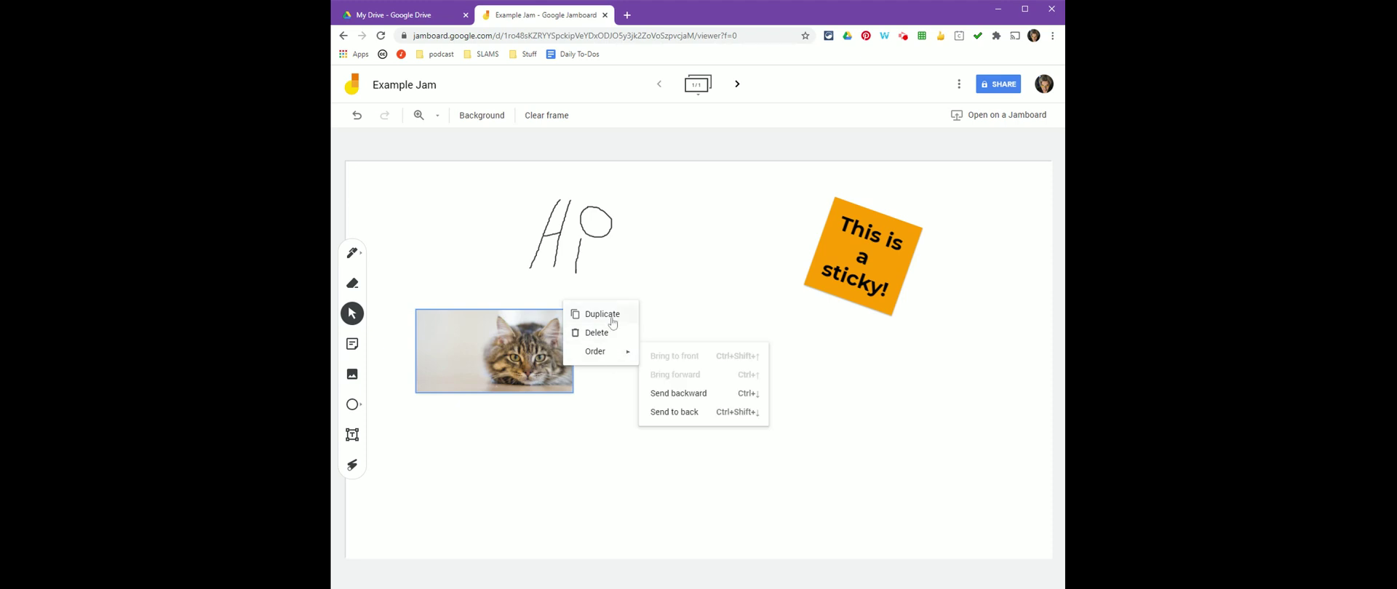
Move the cat picture so it overlaps the sticky note's lower edge and send it backward behind the note.
{"action": "left_click_drag", "start_coordinate": [501, 347], "coordinate": [922, 314]}
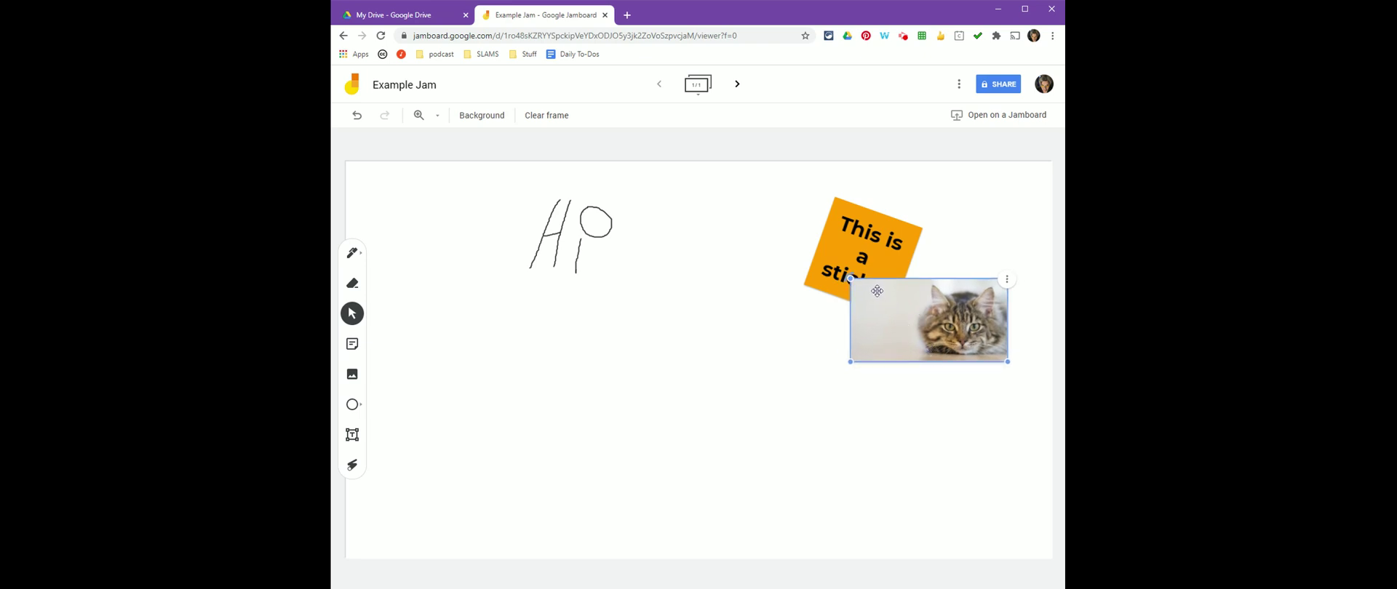
{"action": "right_click", "coordinate": [1002, 284]}
{"action": "mouse_move", "coordinate": [981, 331]}
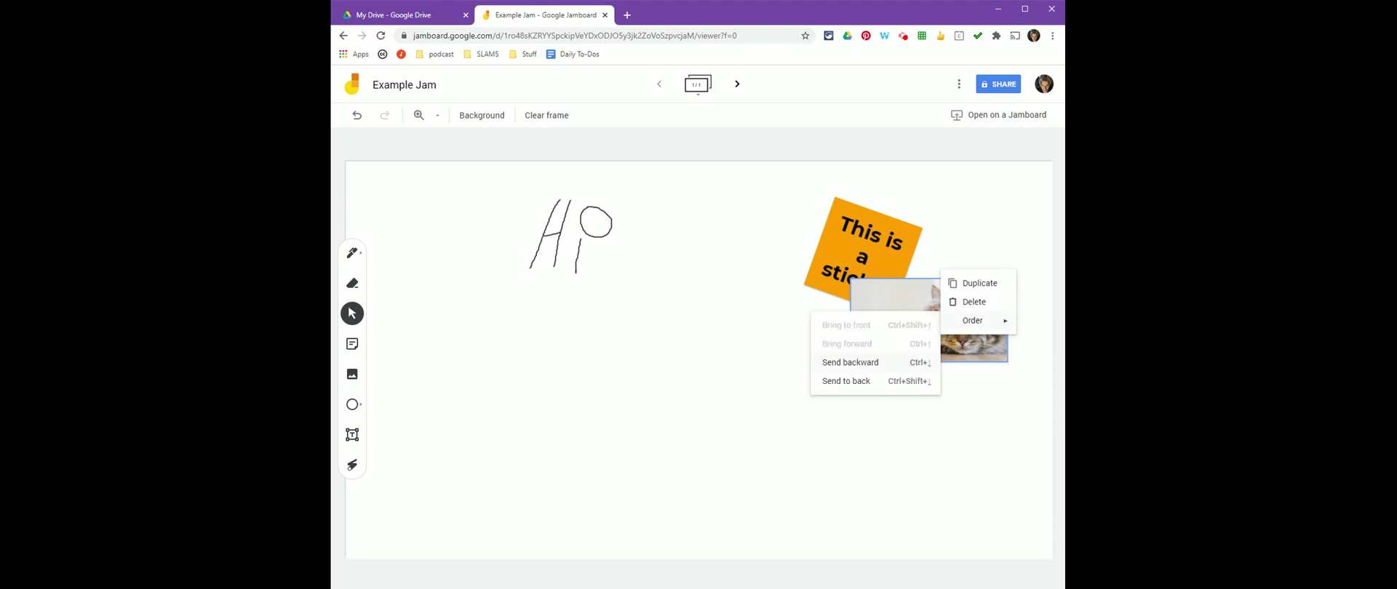
{"action": "left_click", "coordinate": [911, 362]}
{"action": "left_click", "coordinate": [760, 480]}
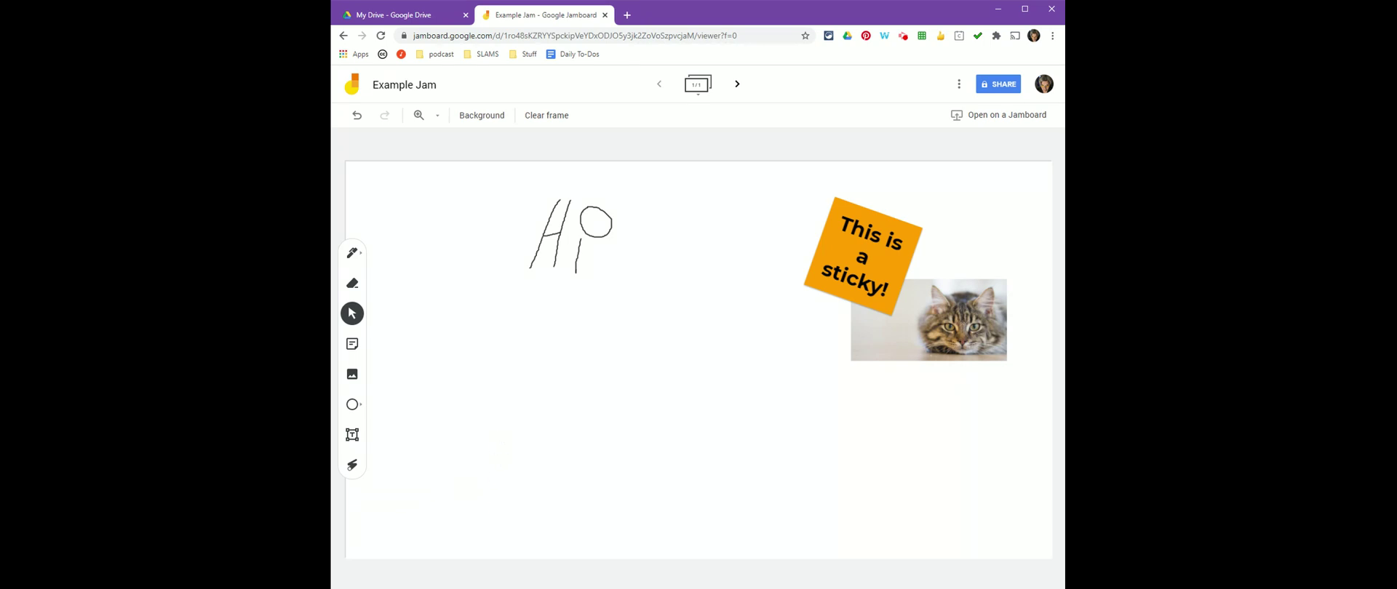
Draw a large, wide arrow shape pointing right below the handwritten "Hi", then deselect it.
{"action": "left_click", "coordinate": [354, 406]}
{"action": "left_click", "coordinate": [362, 412]}
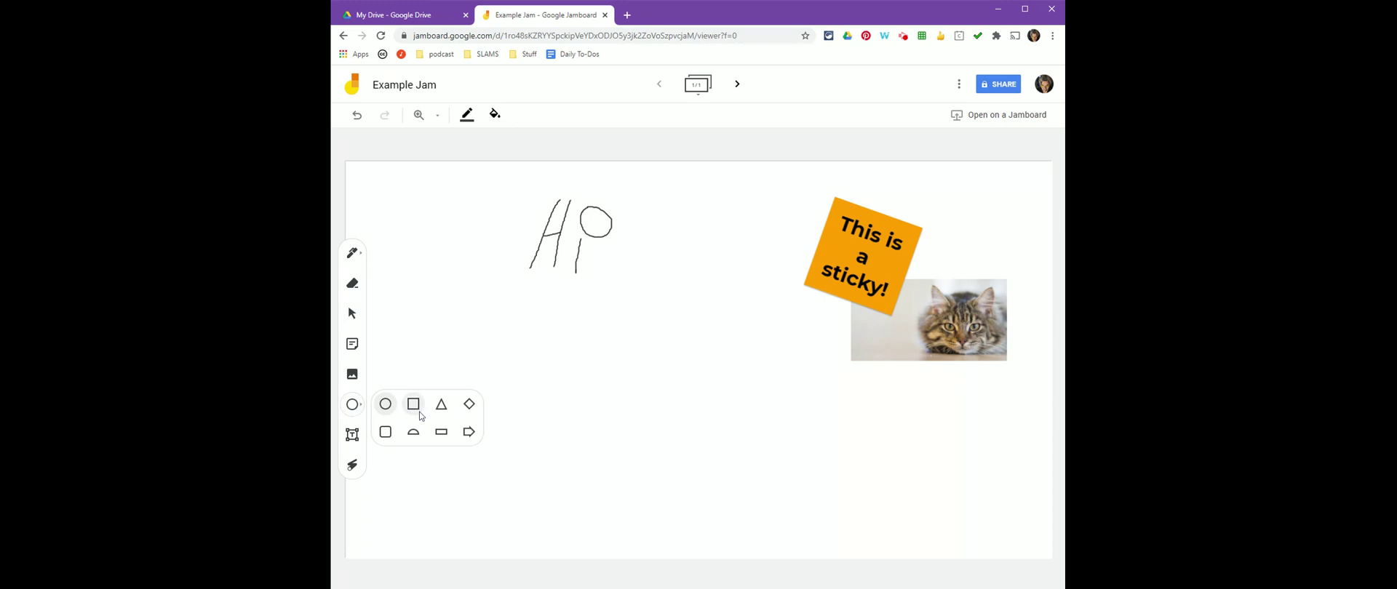
{"action": "left_click", "coordinate": [469, 432]}
{"action": "mouse_move", "coordinate": [471, 349]}
{"action": "left_mouse_down"}
{"action": "mouse_move", "coordinate": [693, 461]}
{"action": "mouse_move", "coordinate": [815, 458]}
{"action": "mouse_move", "coordinate": [811, 474]}
{"action": "left_mouse_up"}
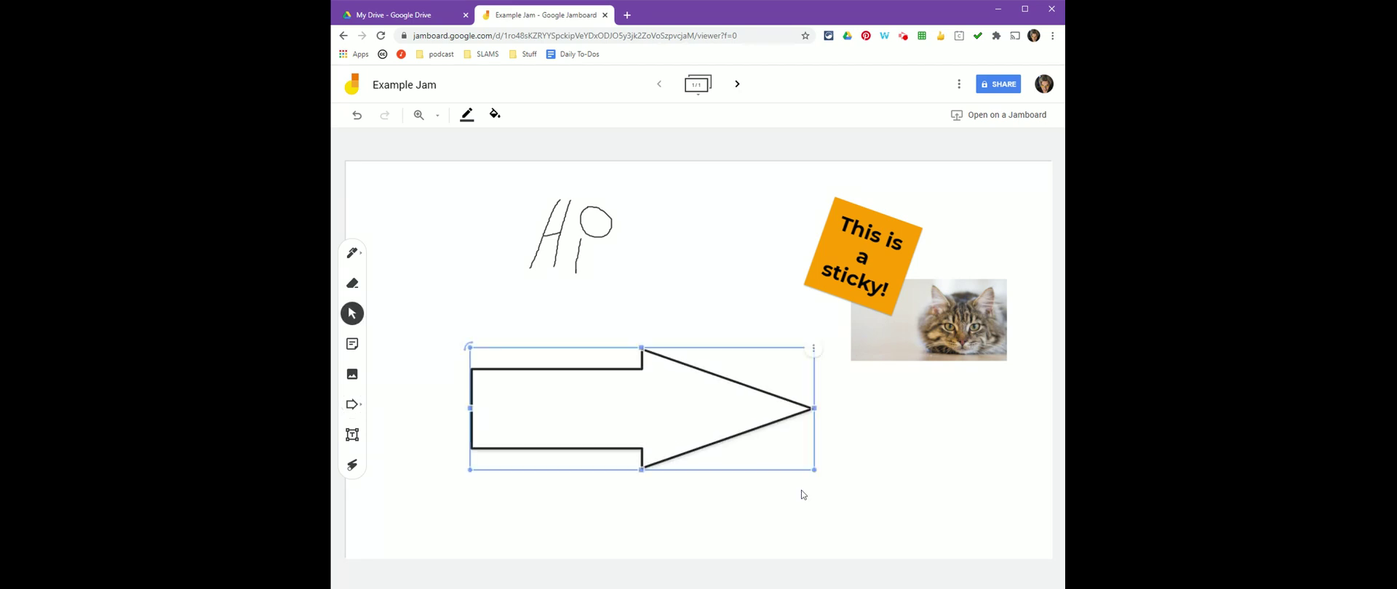
{"action": "right_click", "coordinate": [810, 348]}
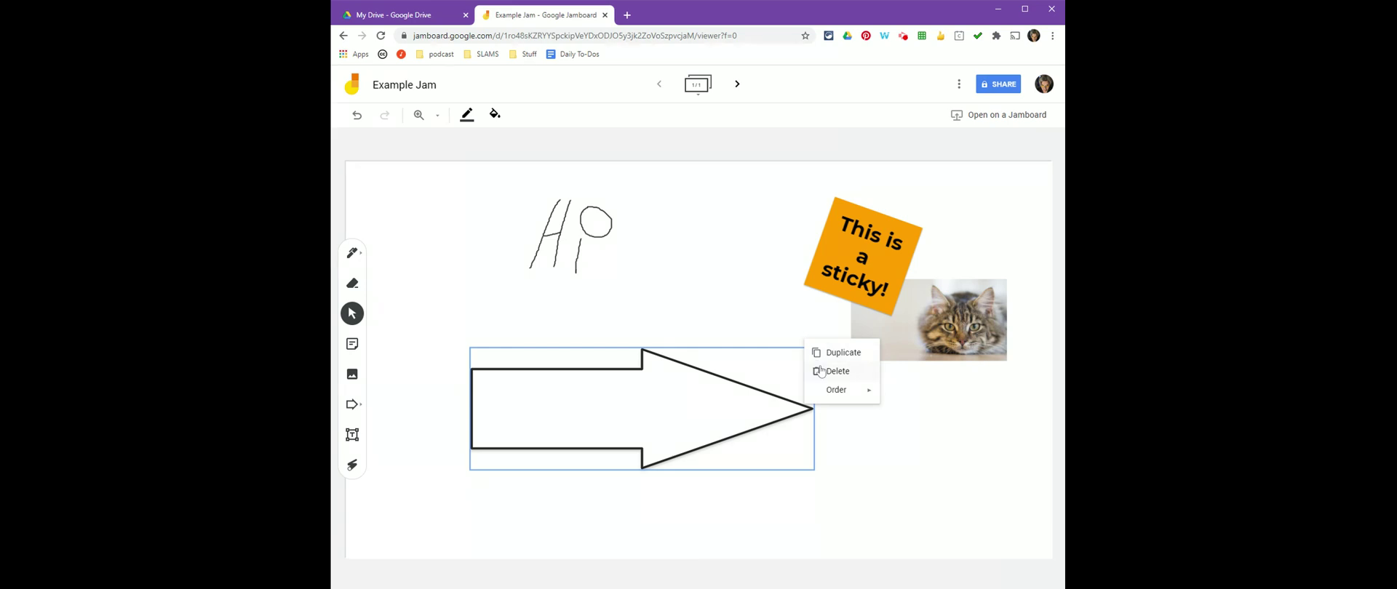
{"action": "mouse_move", "coordinate": [822, 393]}
{"action": "left_click", "coordinate": [436, 508]}
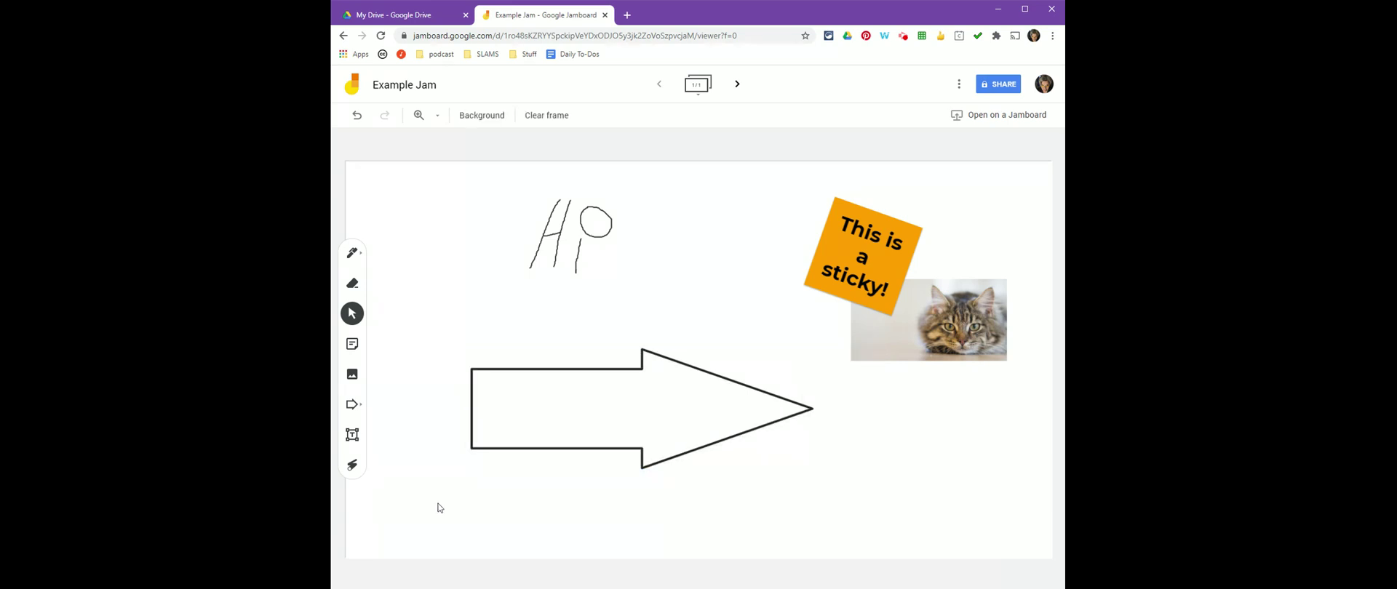
Add a text box reading "Hello!" between the handwritten "Hi" and the sticky note, then deselect it.
{"action": "left_click", "coordinate": [352, 437]}
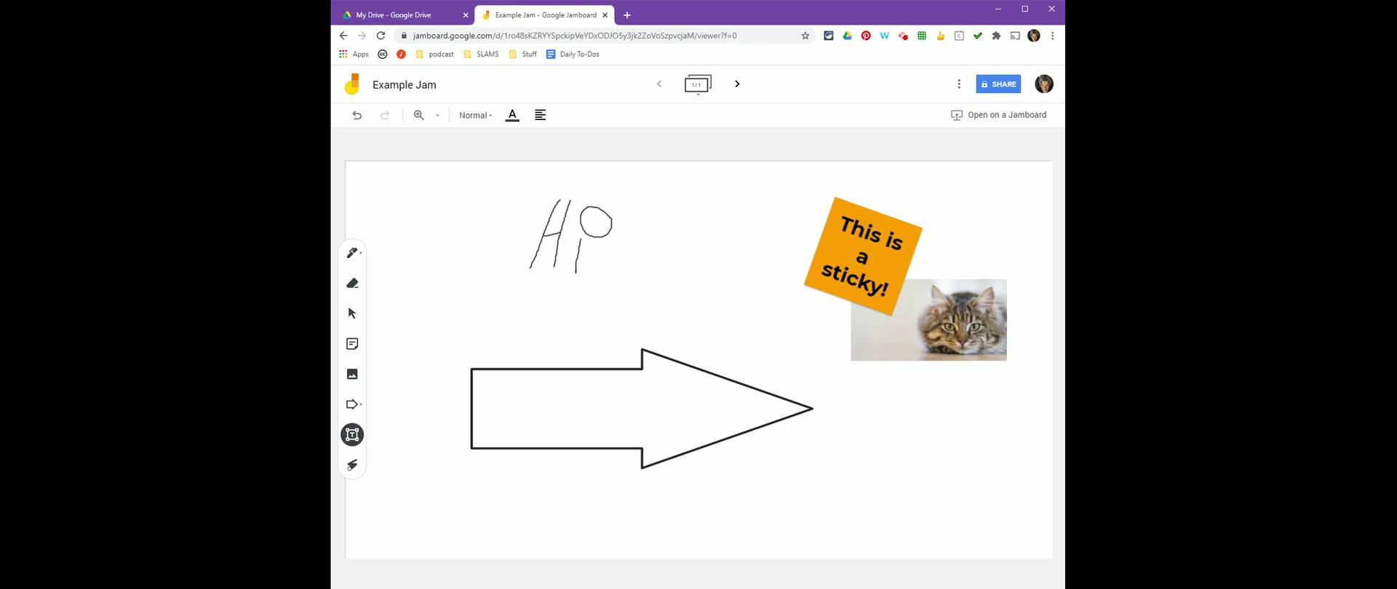
{"action": "left_click", "coordinate": [638, 271]}
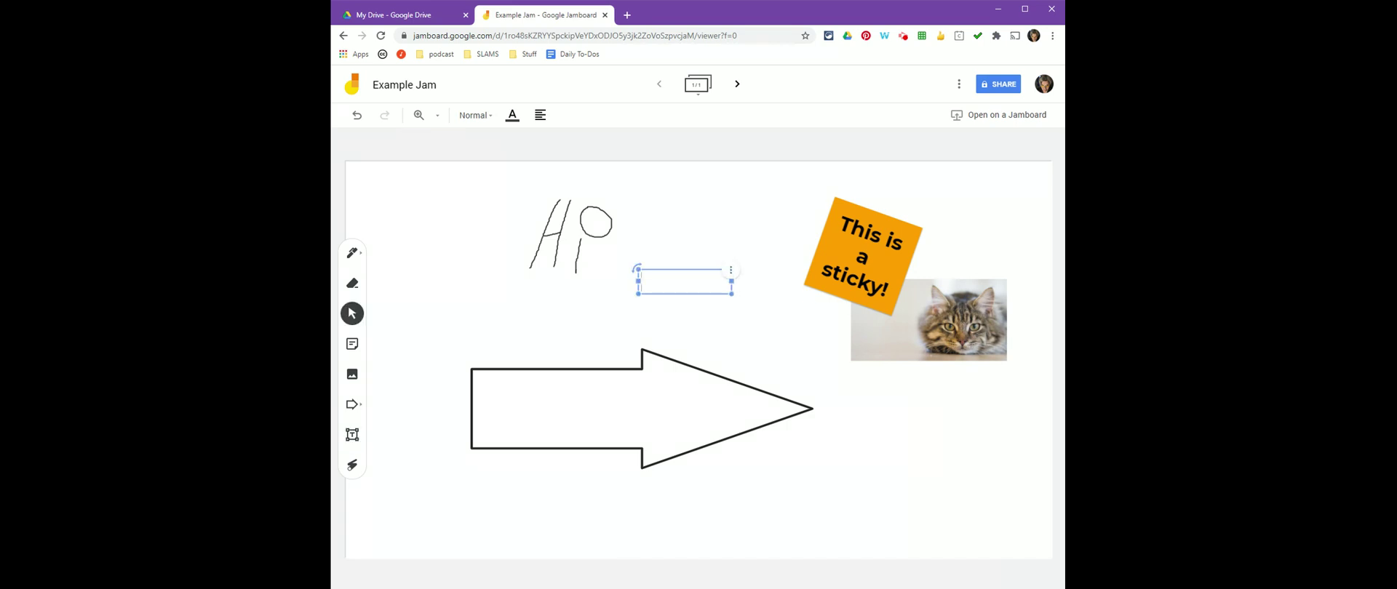
{"action": "type", "text": "Hello!"}
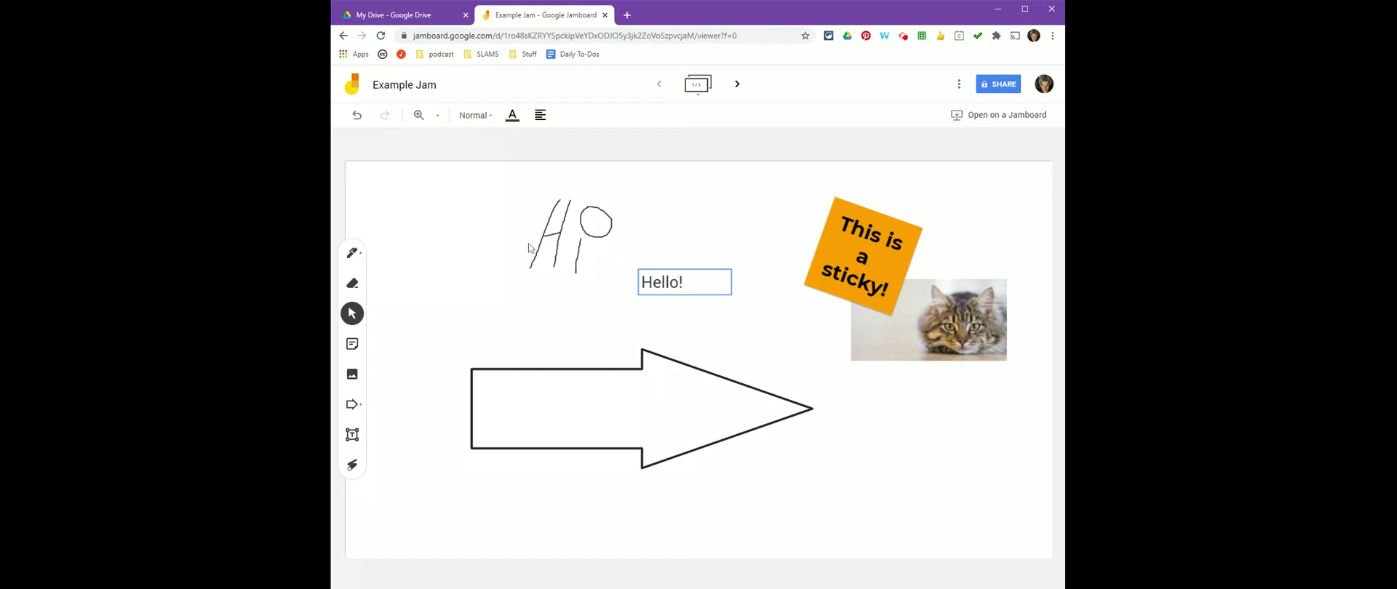
{"action": "left_click", "coordinate": [796, 431]}
Move the "Hello!" text up beside the top of the handwritten "Hi" and enlarge it slightly.
{"action": "left_click", "coordinate": [663, 284]}
{"action": "left_click_drag", "start_coordinate": [667, 284], "coordinate": [759, 211]}
{"action": "left_click", "coordinate": [759, 179]}
{"action": "left_click", "coordinate": [709, 244]}
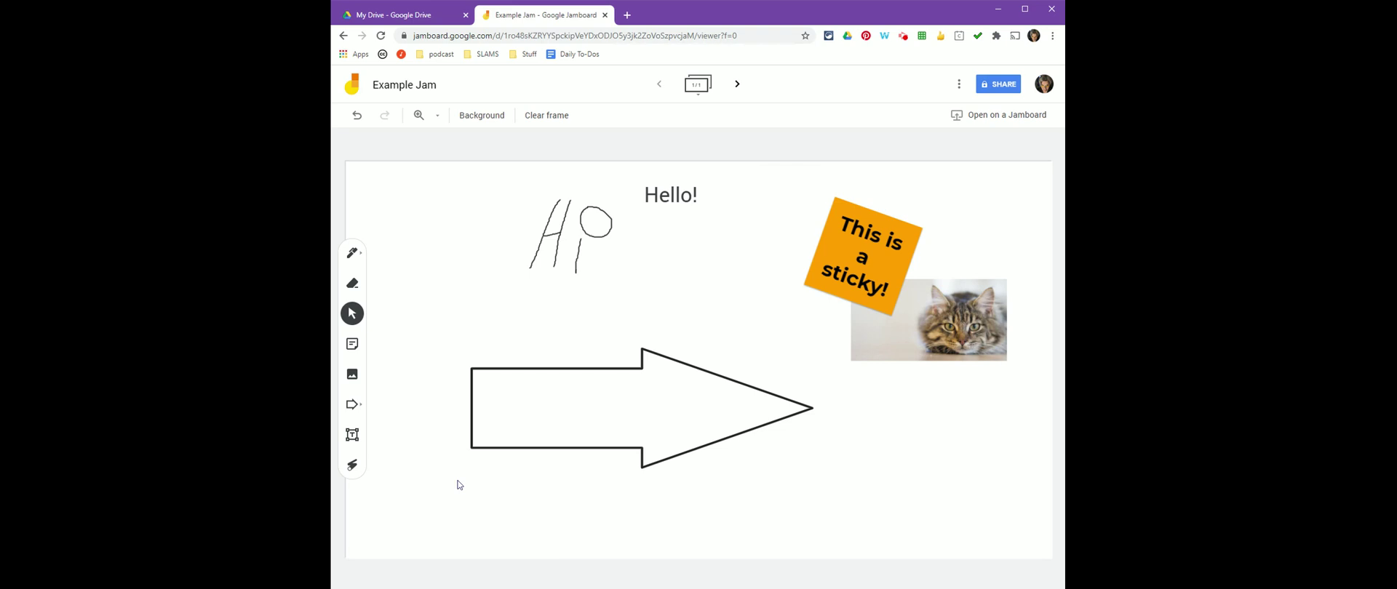
Use the laser tool to draw temporary strokes around the handwritten "Hi", the sticky note with the cat picture, and the arrow.
{"action": "left_click", "coordinate": [352, 466]}
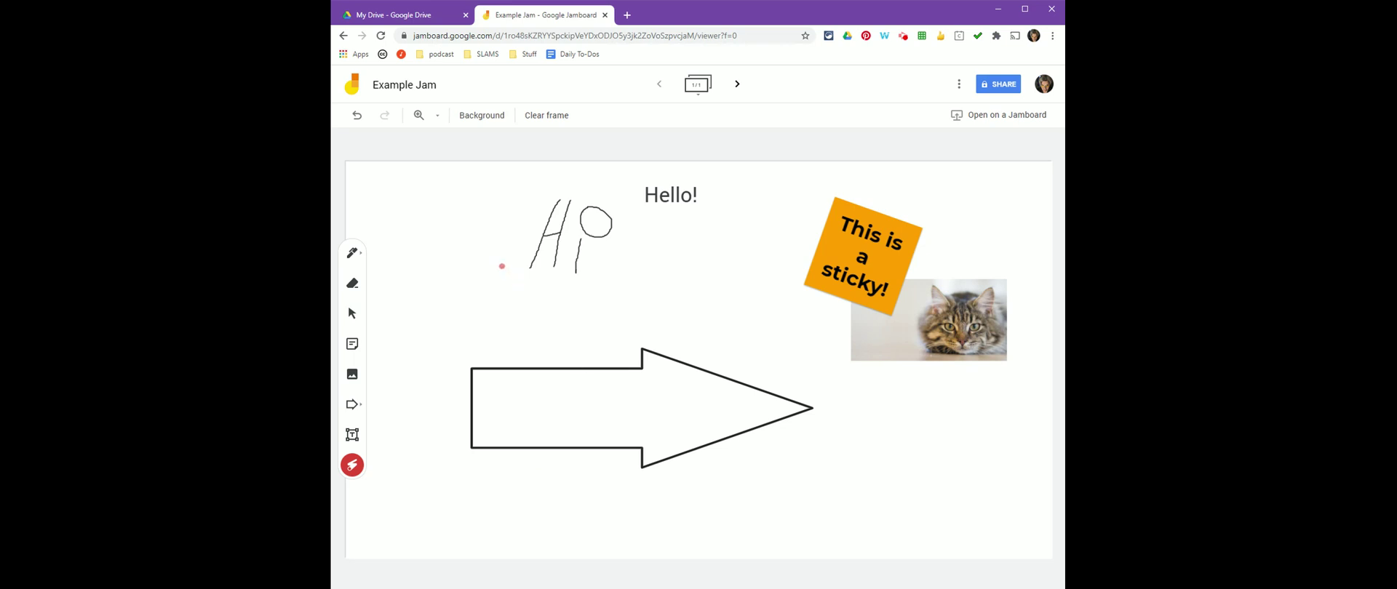
{"action": "mouse_move", "coordinate": [640, 256]}
{"action": "left_mouse_down"}
{"action": "mouse_move", "coordinate": [597, 207]}
{"action": "mouse_move", "coordinate": [538, 287]}
{"action": "mouse_move", "coordinate": [582, 178]}
{"action": "mouse_move", "coordinate": [619, 284]}
{"action": "mouse_move", "coordinate": [466, 181]}
{"action": "mouse_move", "coordinate": [444, 247]}
{"action": "mouse_move", "coordinate": [480, 280]}
{"action": "mouse_move", "coordinate": [635, 233]}
{"action": "left_mouse_up"}
{"action": "mouse_move", "coordinate": [923, 194]}
{"action": "left_mouse_down"}
{"action": "mouse_move", "coordinate": [711, 318]}
{"action": "mouse_move", "coordinate": [1040, 291]}
{"action": "mouse_move", "coordinate": [848, 187]}
{"action": "left_mouse_up"}
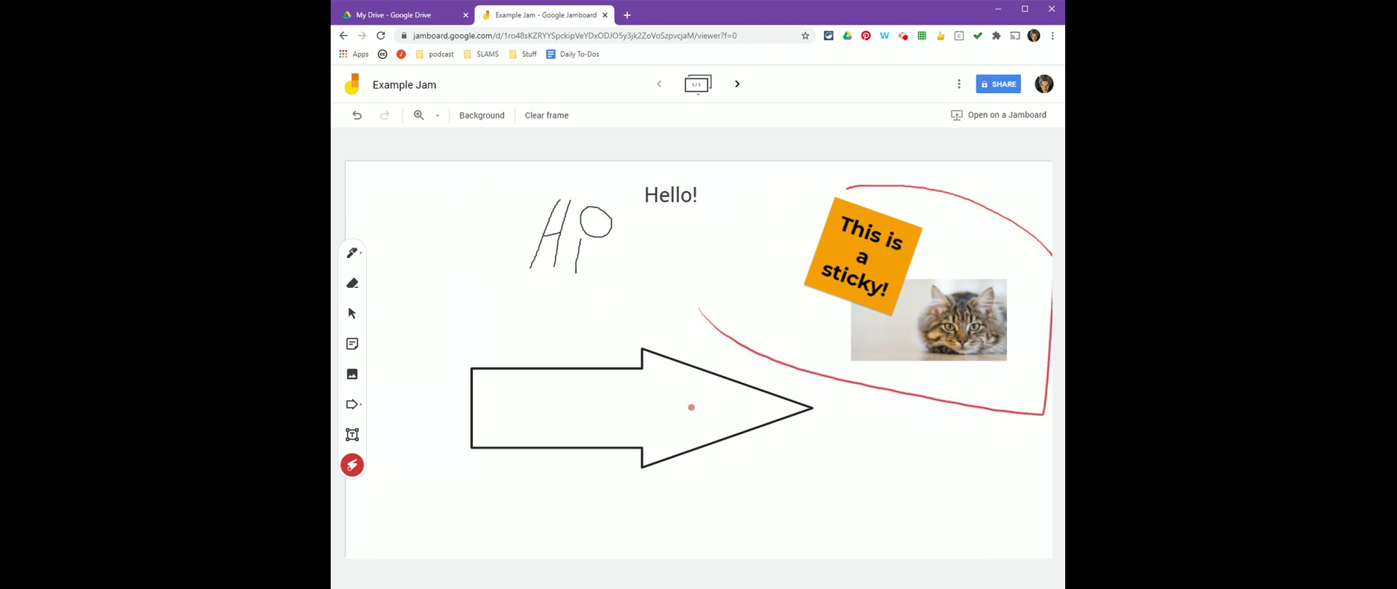
{"action": "left_click_drag", "start_coordinate": [430, 402], "coordinate": [705, 419]}
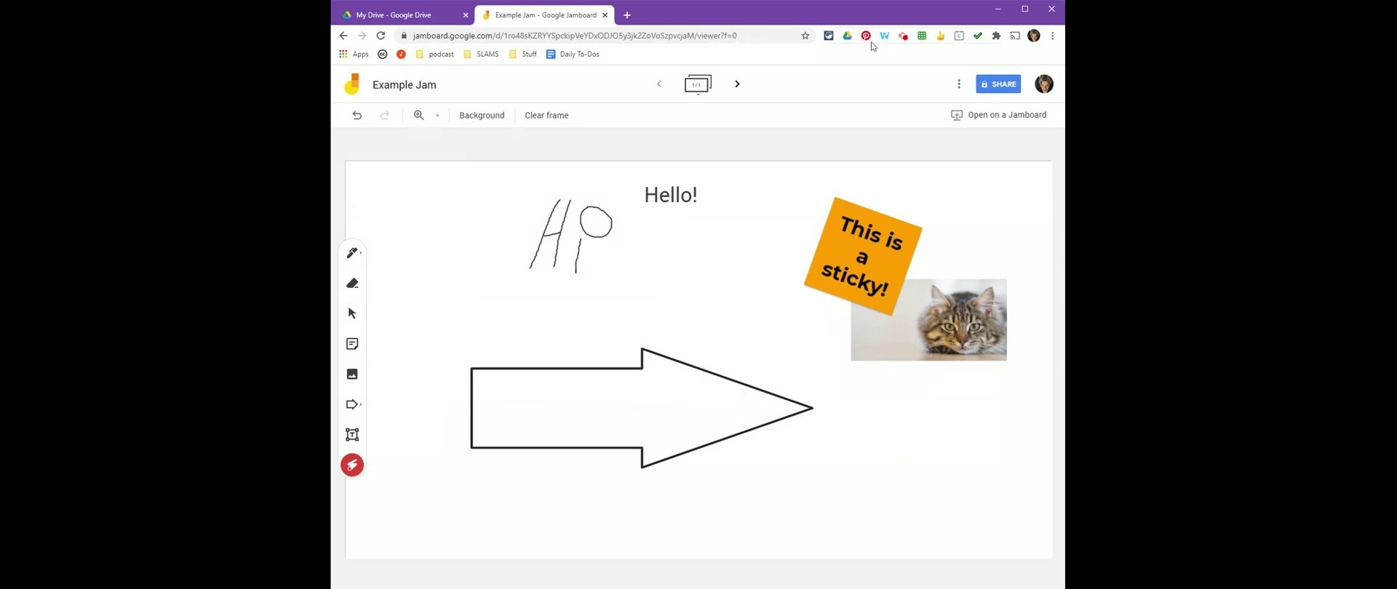